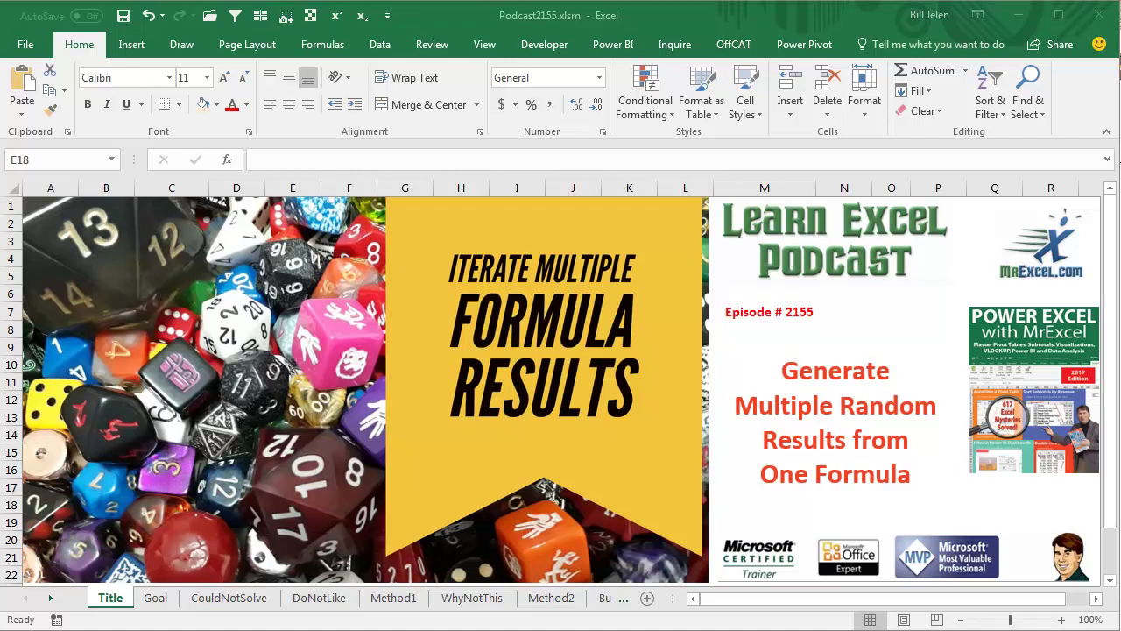
- Examine the sample product strings on the Goal sheet and the TEXTJOIN array formula on the CouldNotSolve sheet
left_click(155, 599)
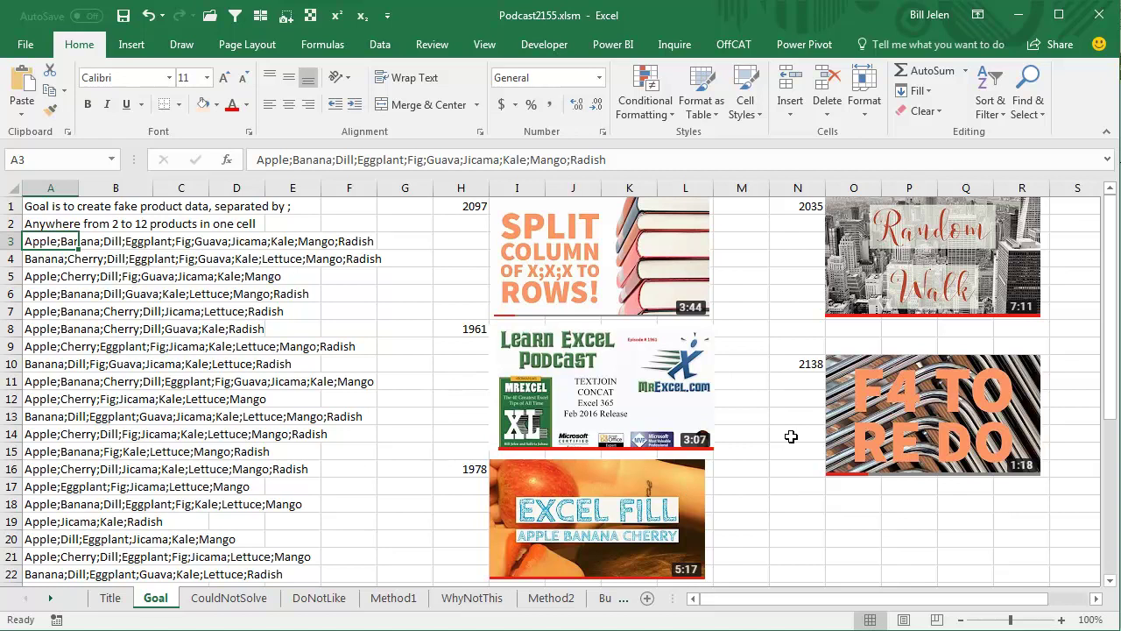
left_click(230, 598)
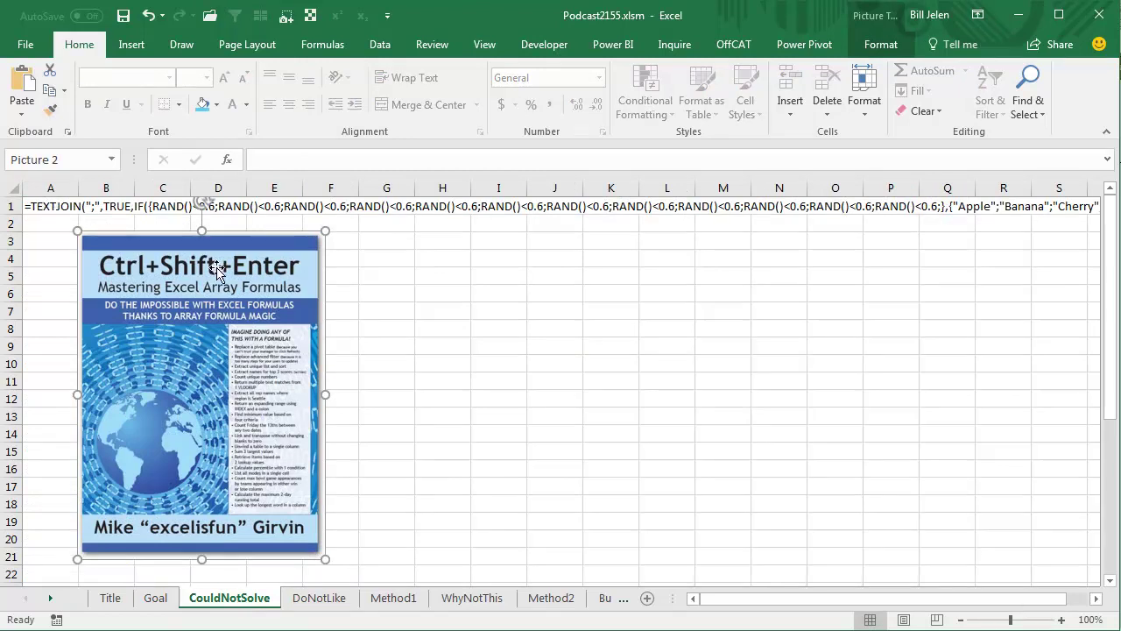
left_click(424, 286)
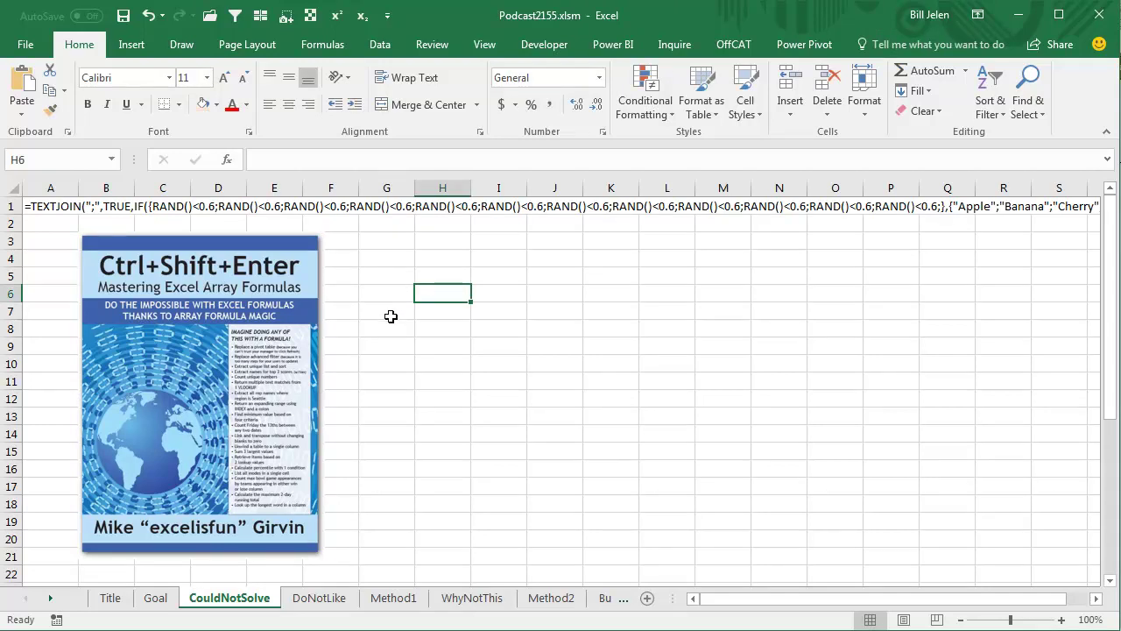
- On the DoNotLike sheet, recalculate repeatedly to examine the random product picks in E2:E12
left_click(321, 597)
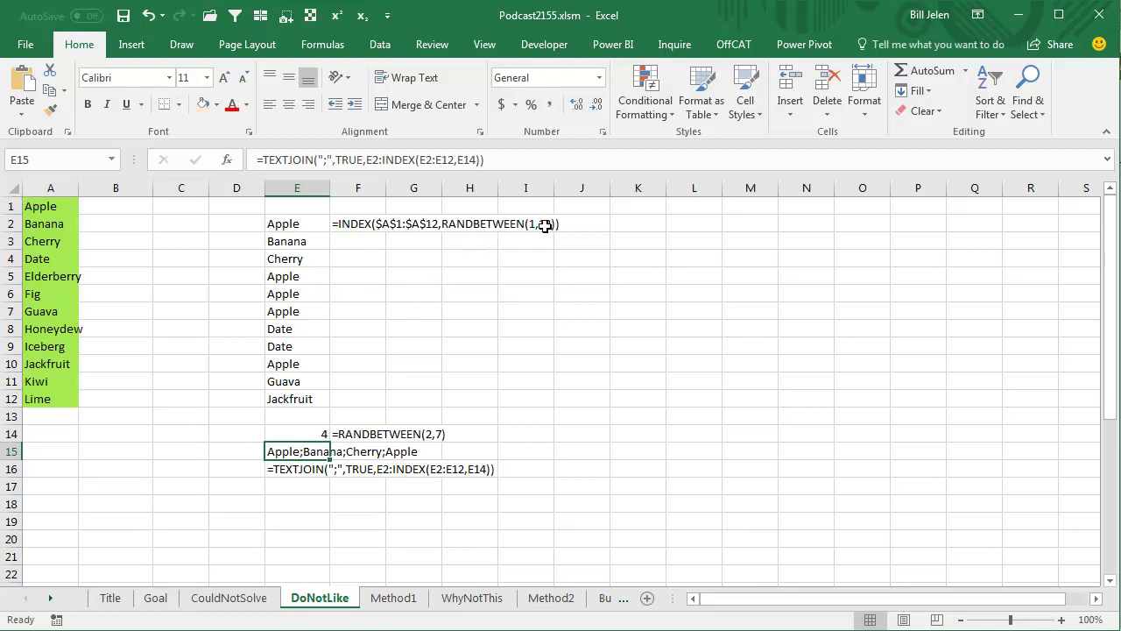
key("F9")
key("F9")
key("F9")
key("F9")
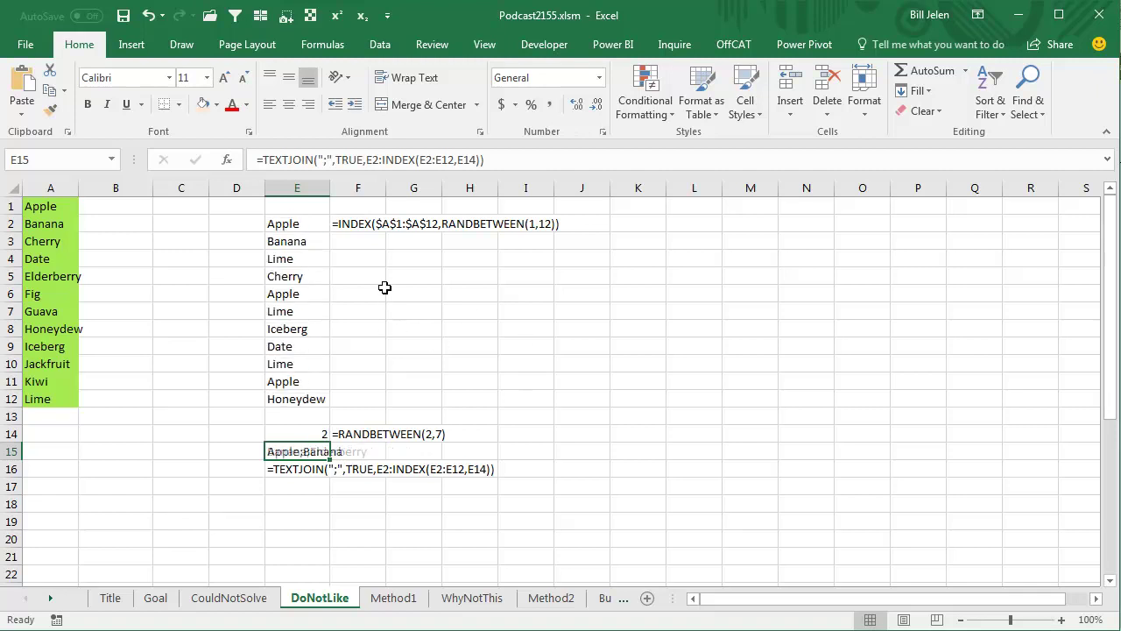
key("F9")
key("F9")
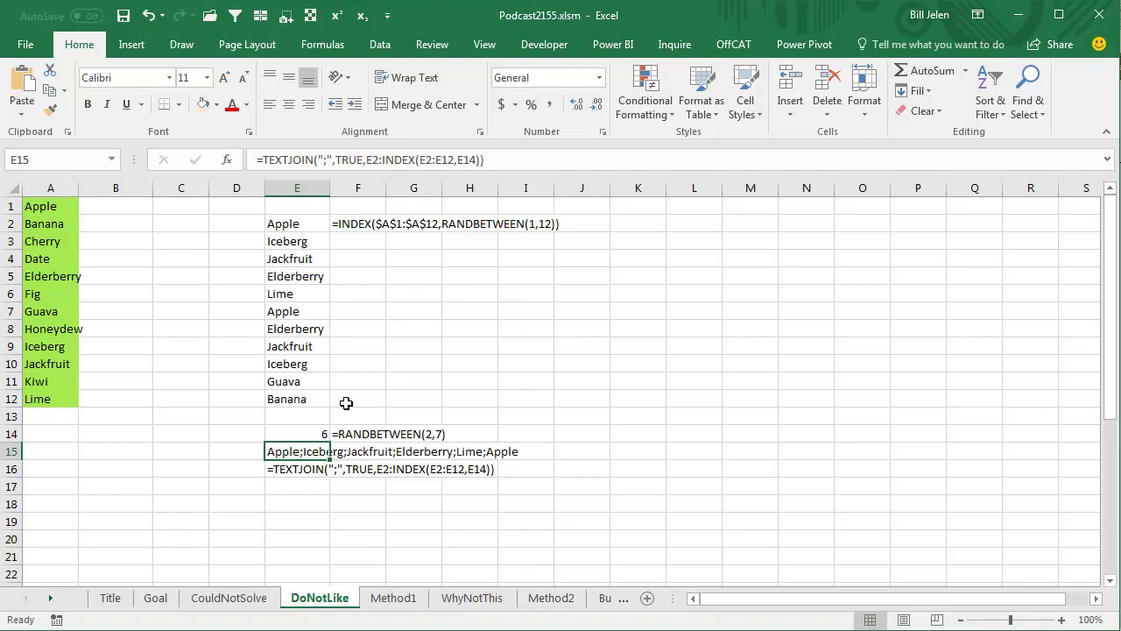
- Inspect the RANDBETWEEN formula in E14 and the TEXTJOIN formula in E15, recalculating repeatedly to check the joined text for duplicates
left_click(321, 432)
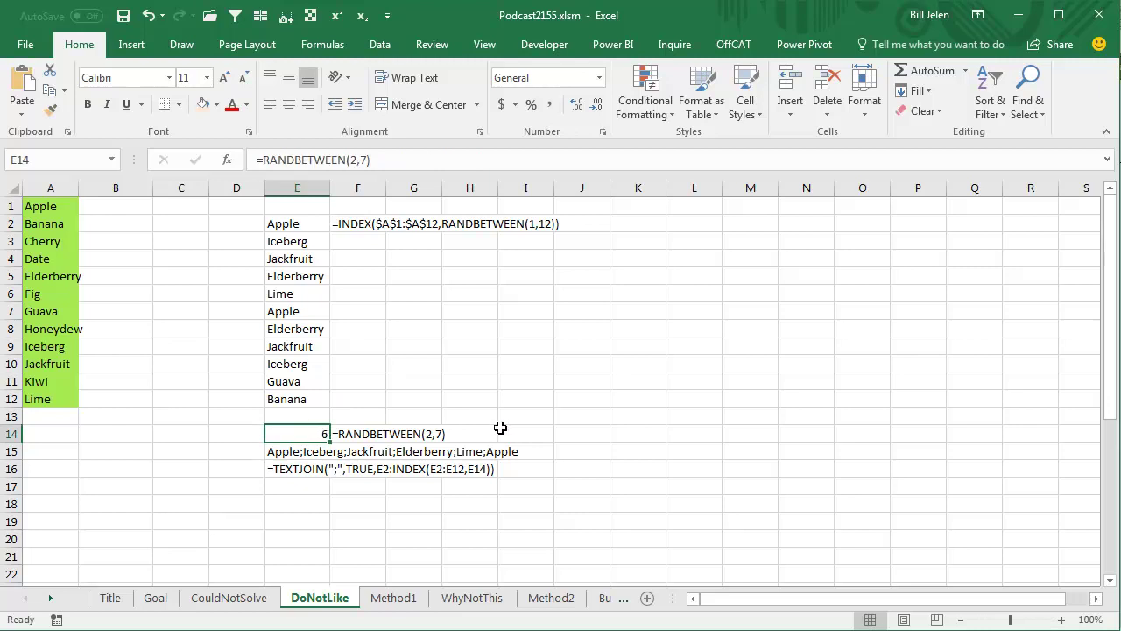
left_click(289, 453)
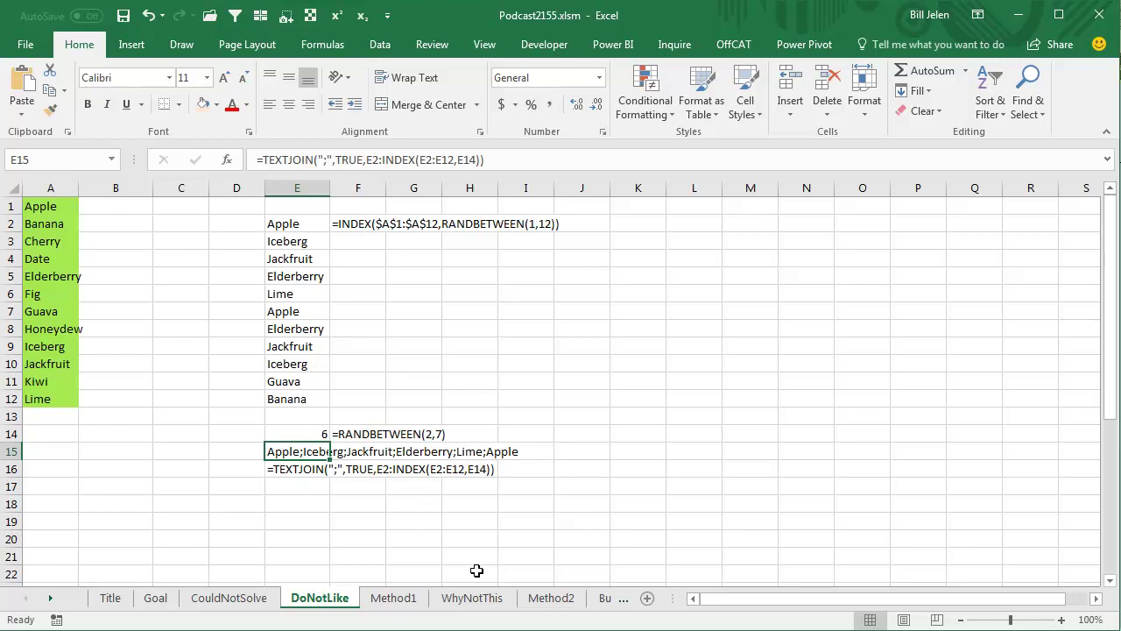
key("F9")
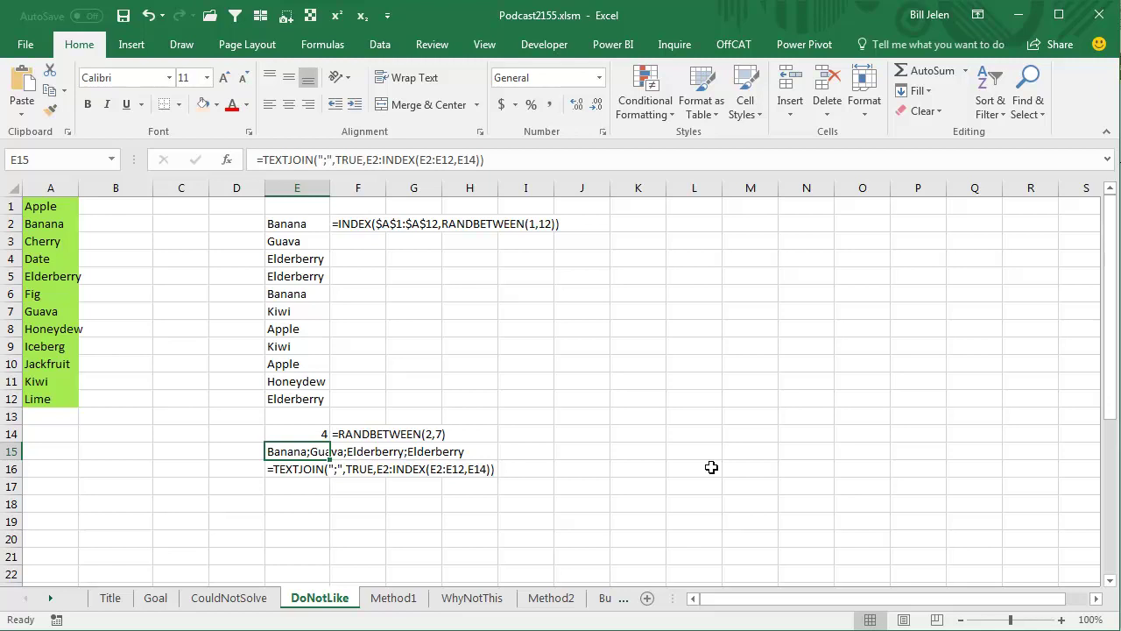
key("F9")
key("F9")
key("F9")
key("F9")
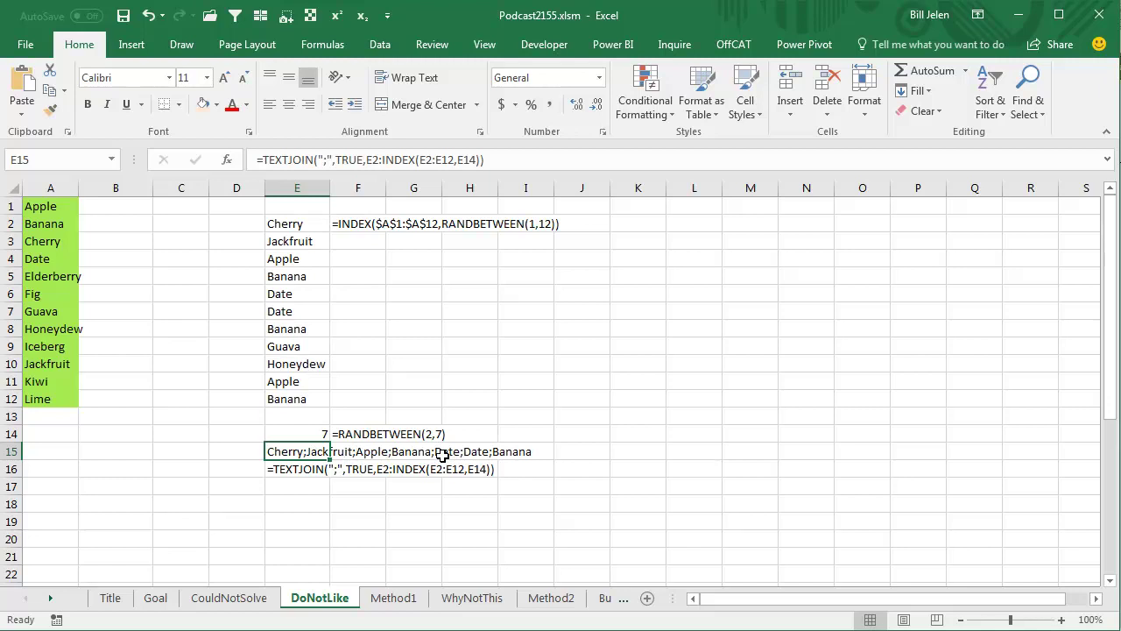
key("F9")
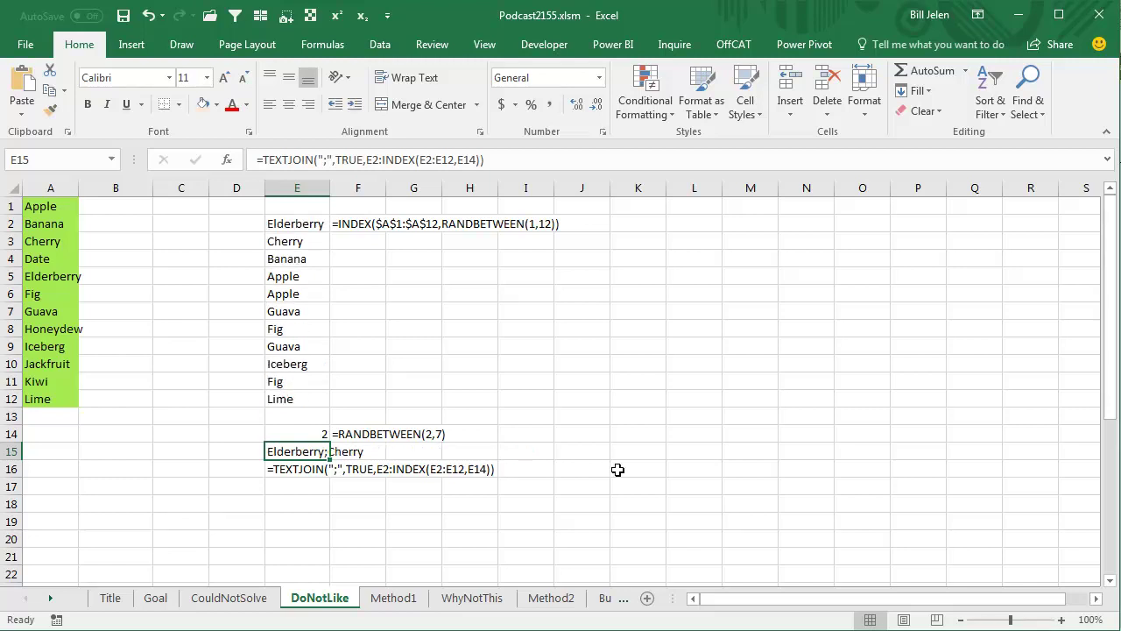
- On the Method1 sheet, fill the product list from Apple in A1 down to A12
left_click(403, 600)
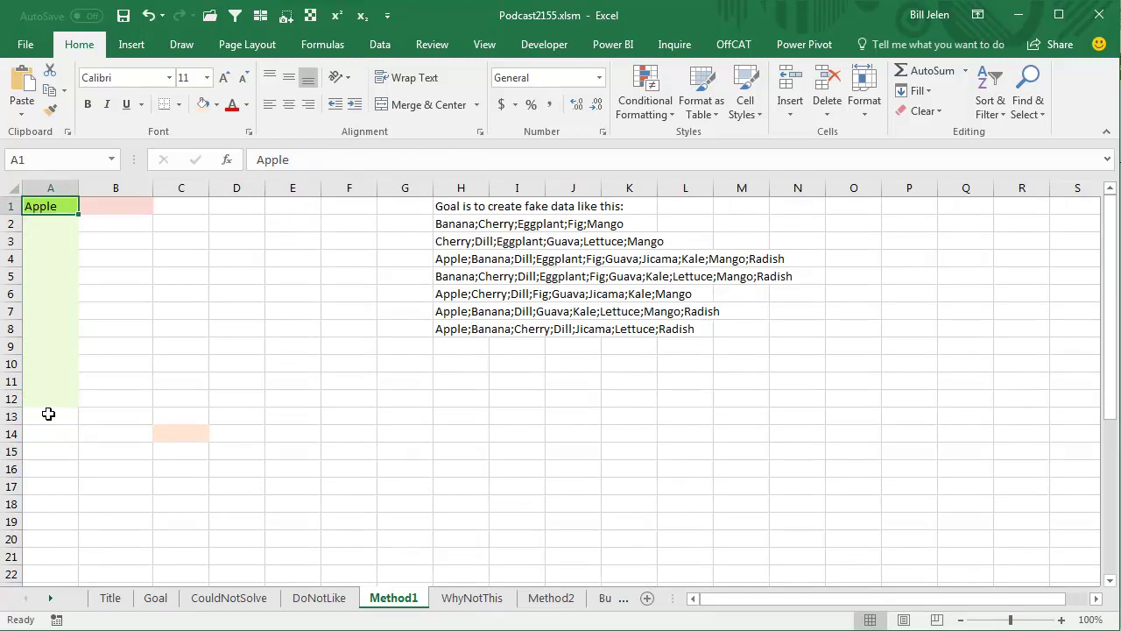
left_click_drag(79, 214, 79, 402)
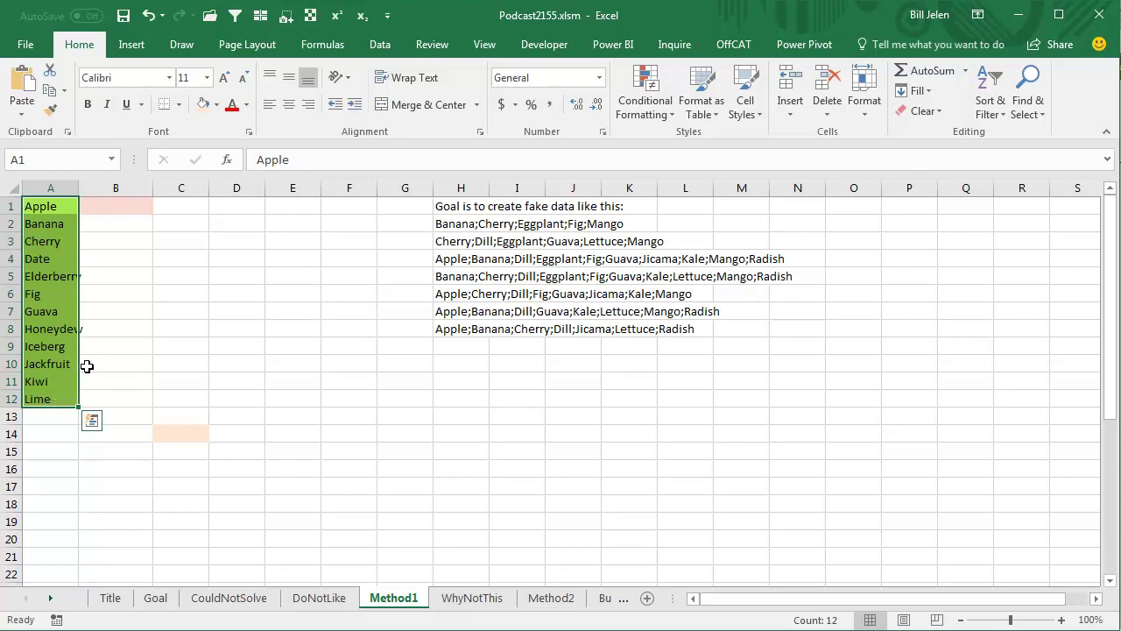
- Enter =IF(RAND()<.6,A1,"") in B1 and fill the formula down to B12
left_click(112, 208)
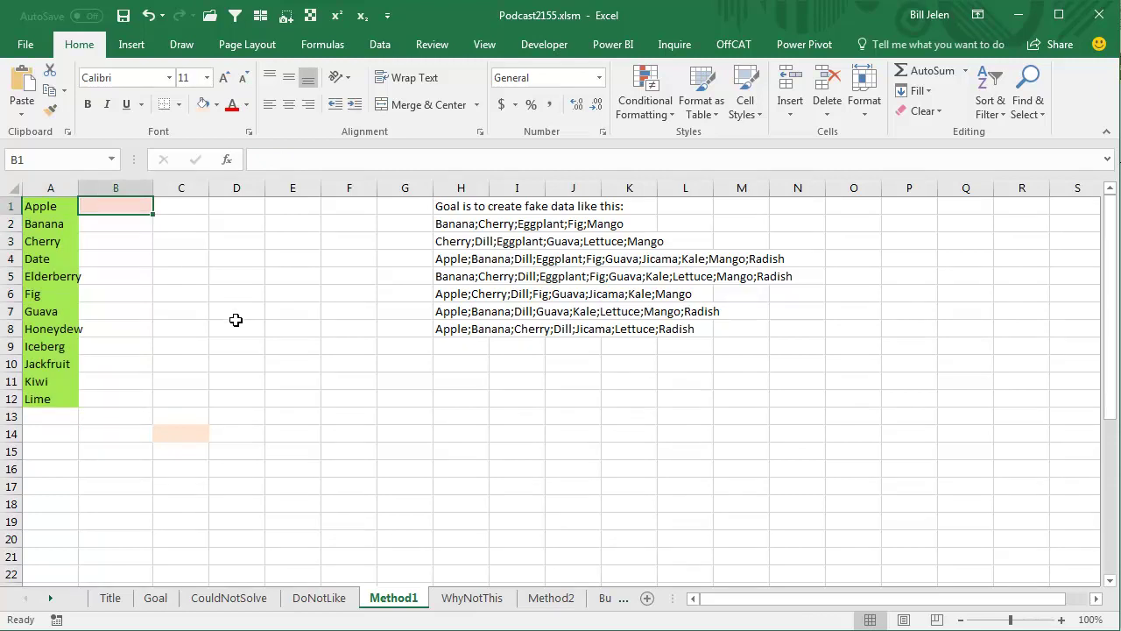
type("=IF(RAND")
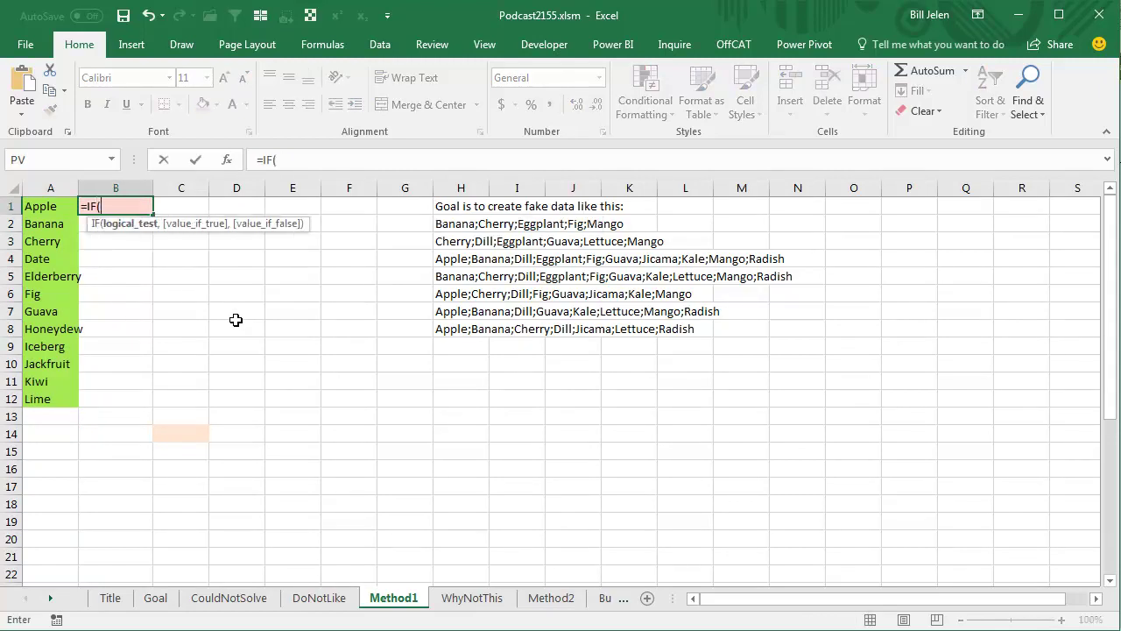
type("()")
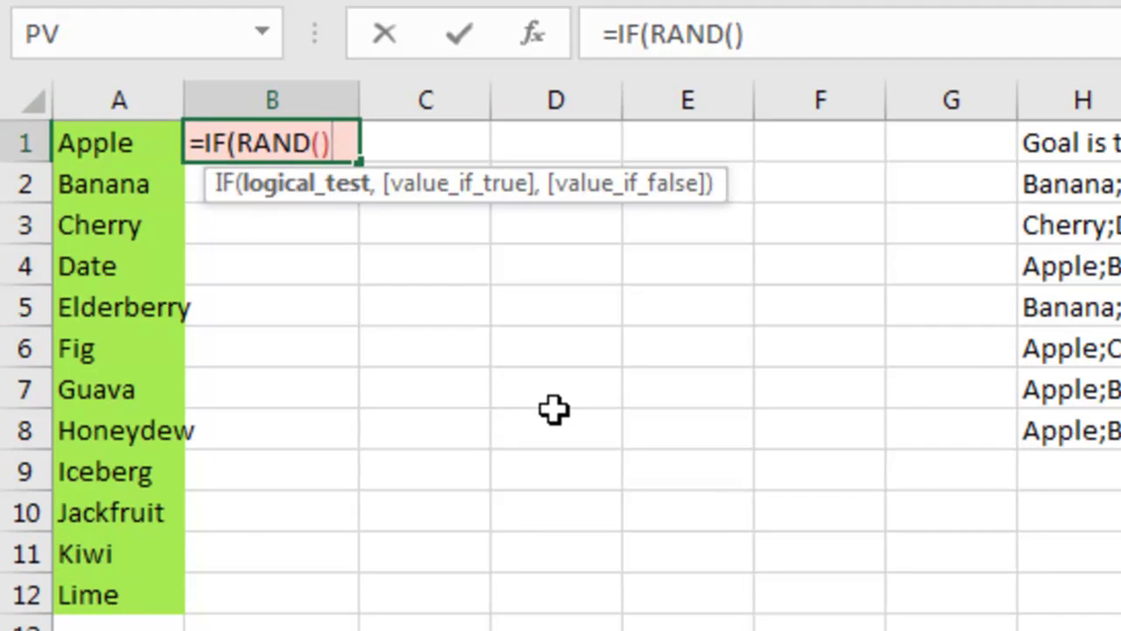
type("<.6")
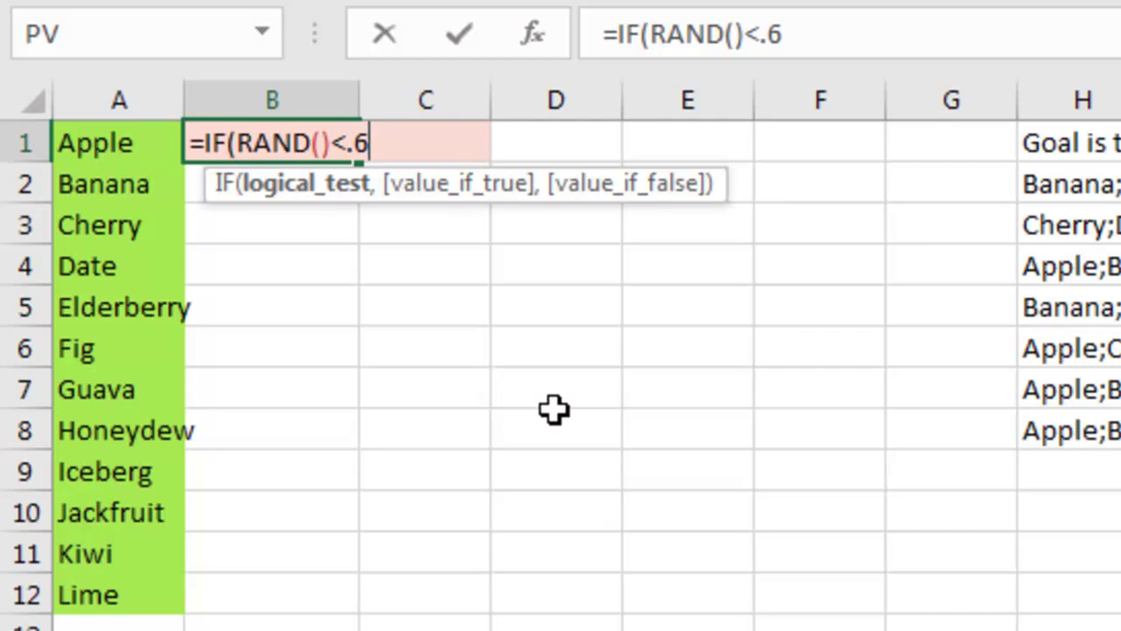
type(",")
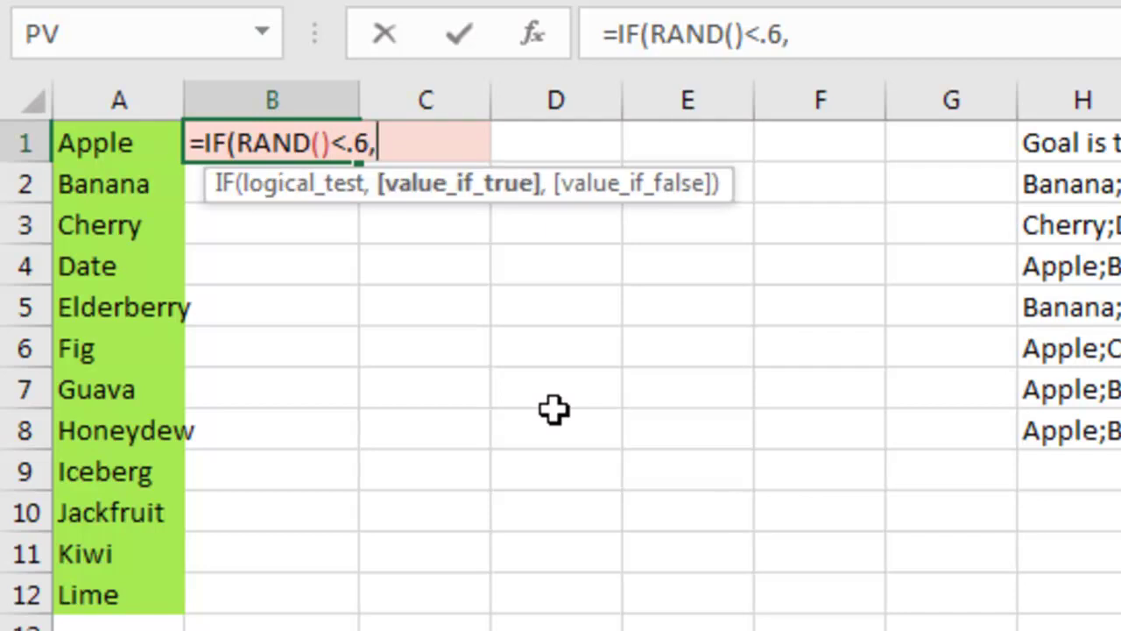
key("Left")
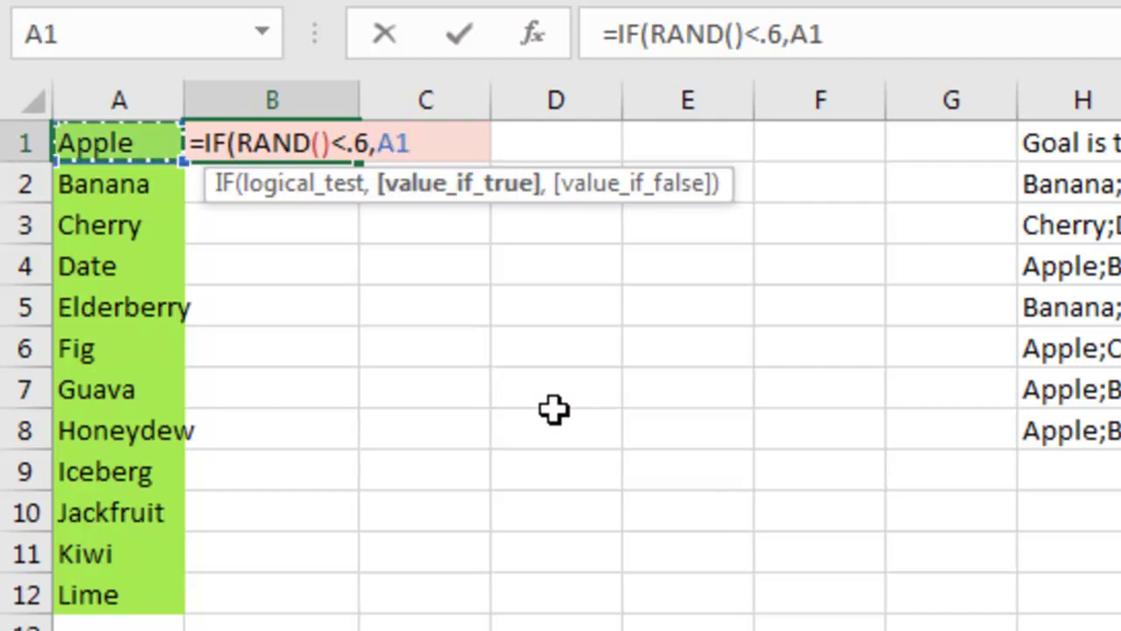
type(",\"\")")
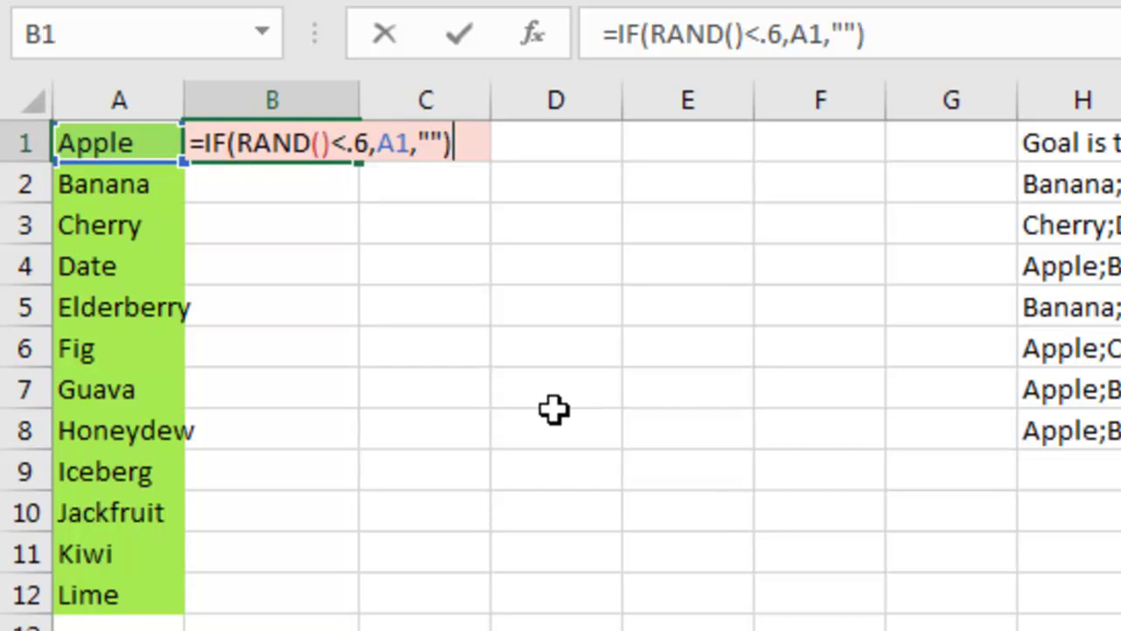
key("ctrl+Return")
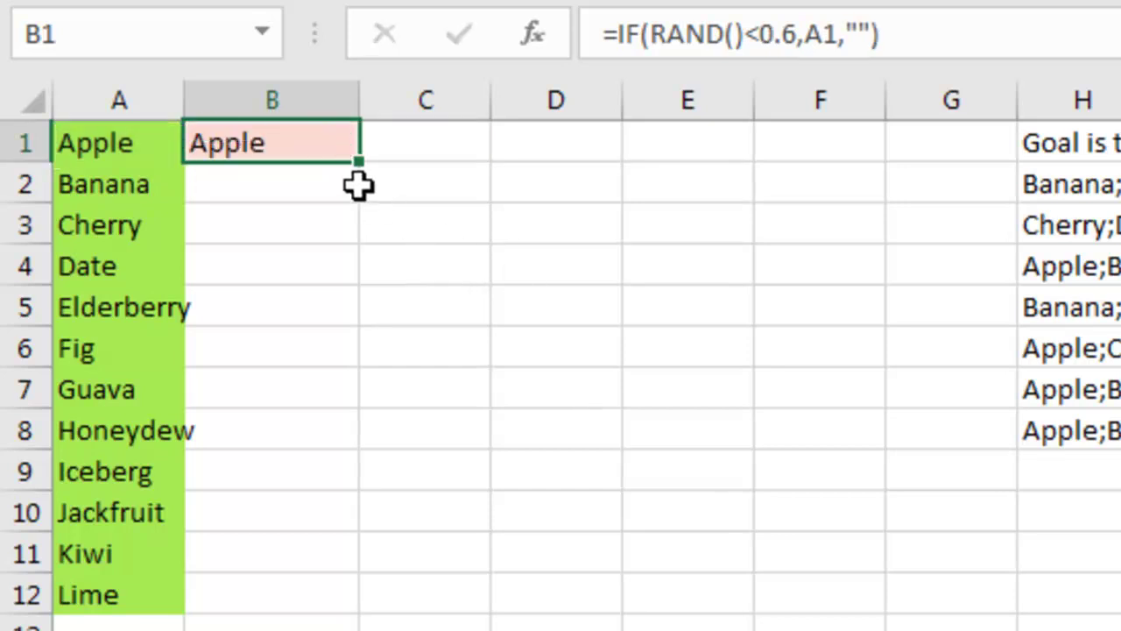
left_click_drag(359, 161, 335, 601)
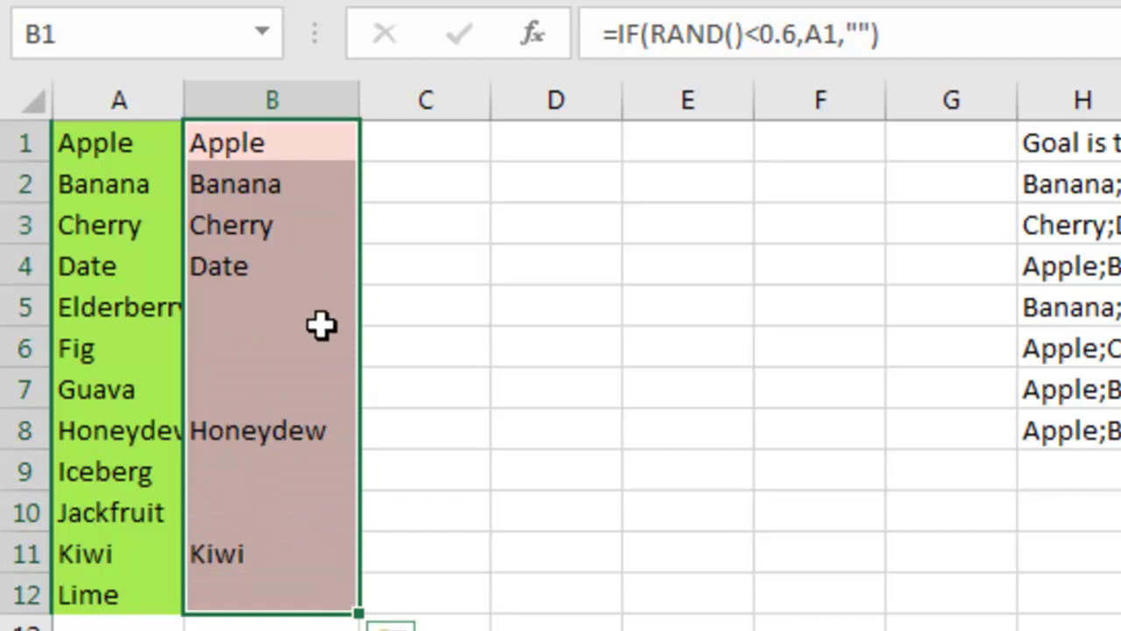
- Recalculate the sheet repeatedly to check how the random product selection in B1:B12 varies
key("F9")
key("F9")
key("F9")
key("F9")
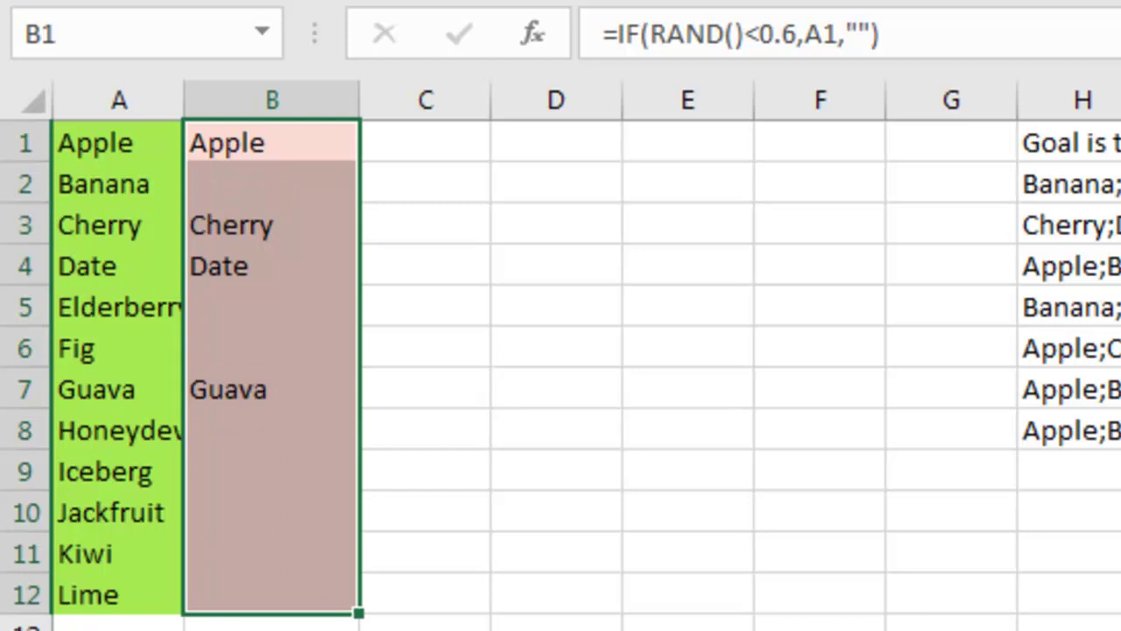
key("F9")
key("F9")
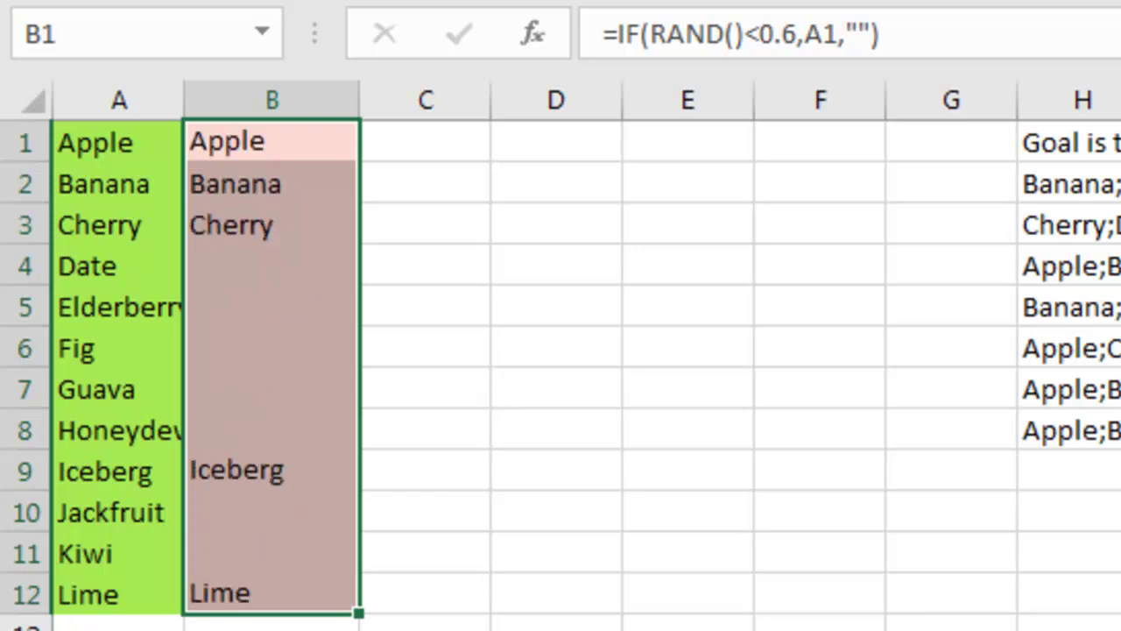
key("F9")
key("F9")
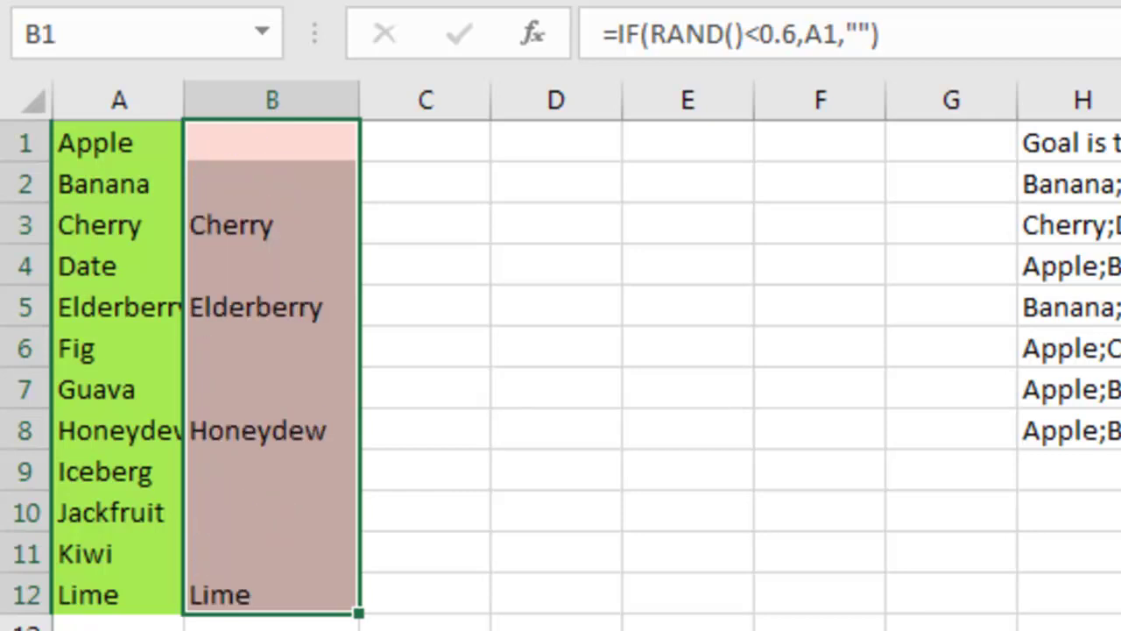
key("F9")
key("F9")
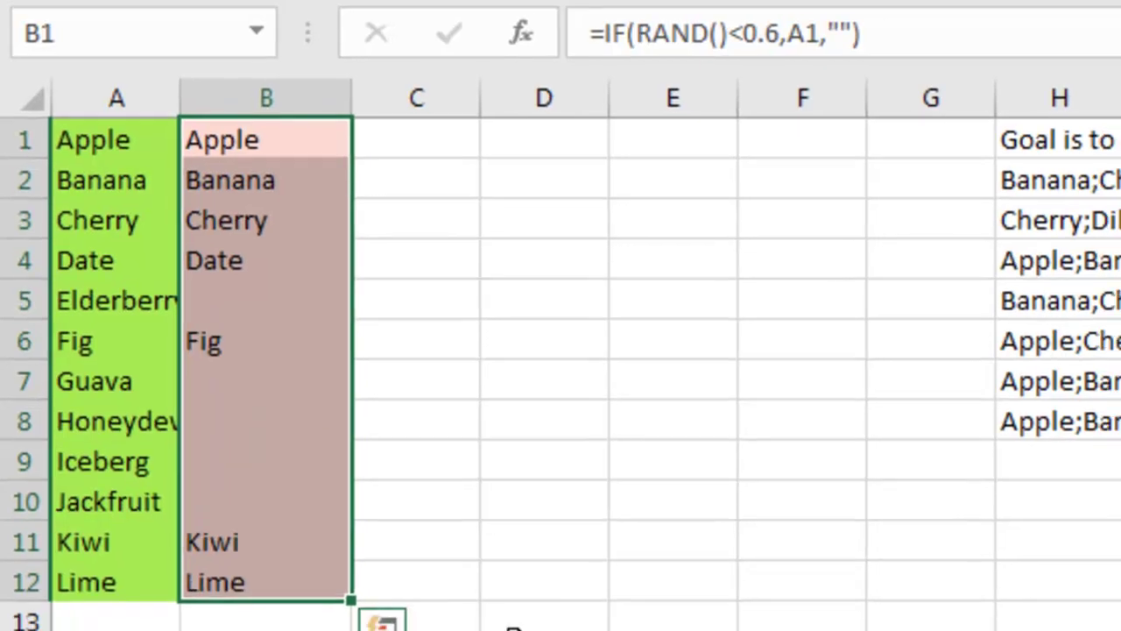
- Enter =TEXTJOIN(";",True,B1:B12) in C14 to join the randomly selected products with semicolons
left_click(400, 583)
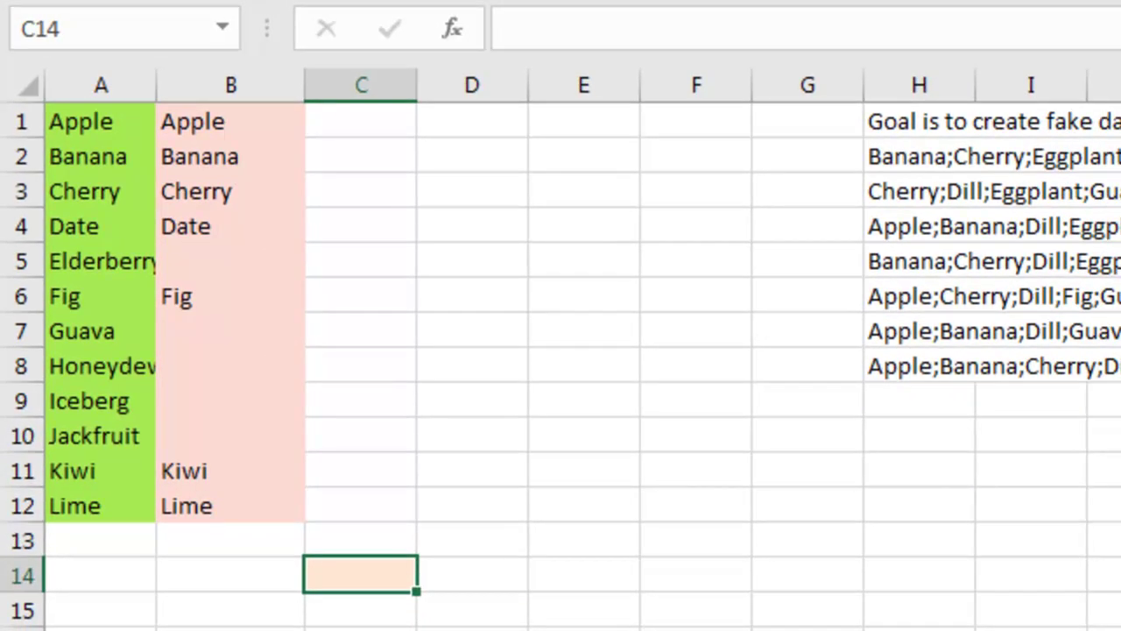
type("=TEXT")
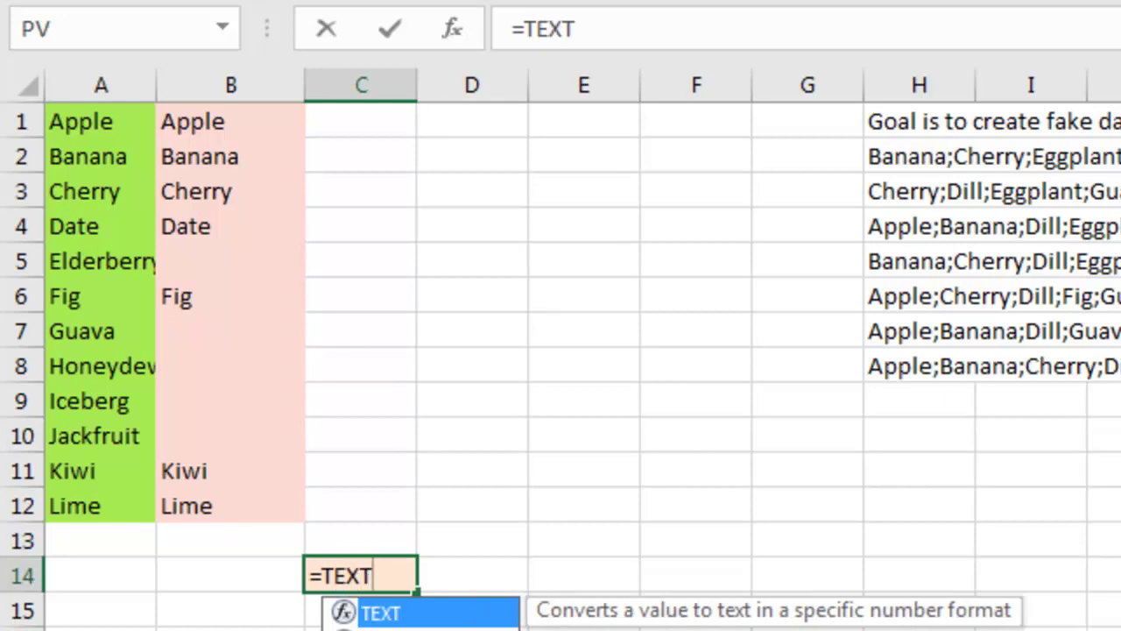
type("JOIN(")
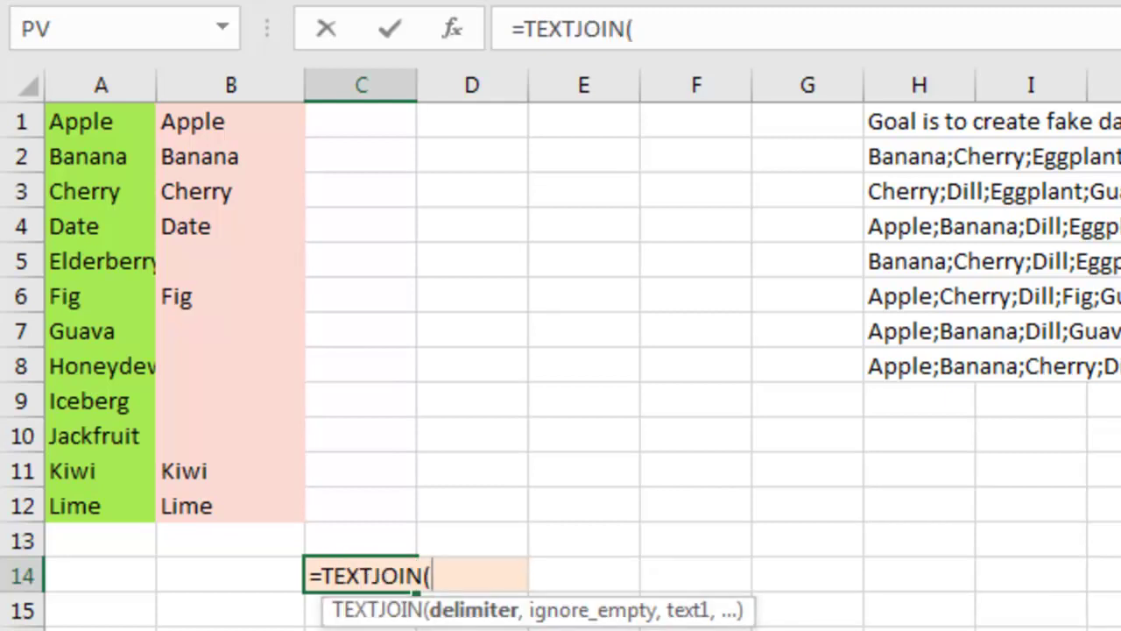
type("\";\",")
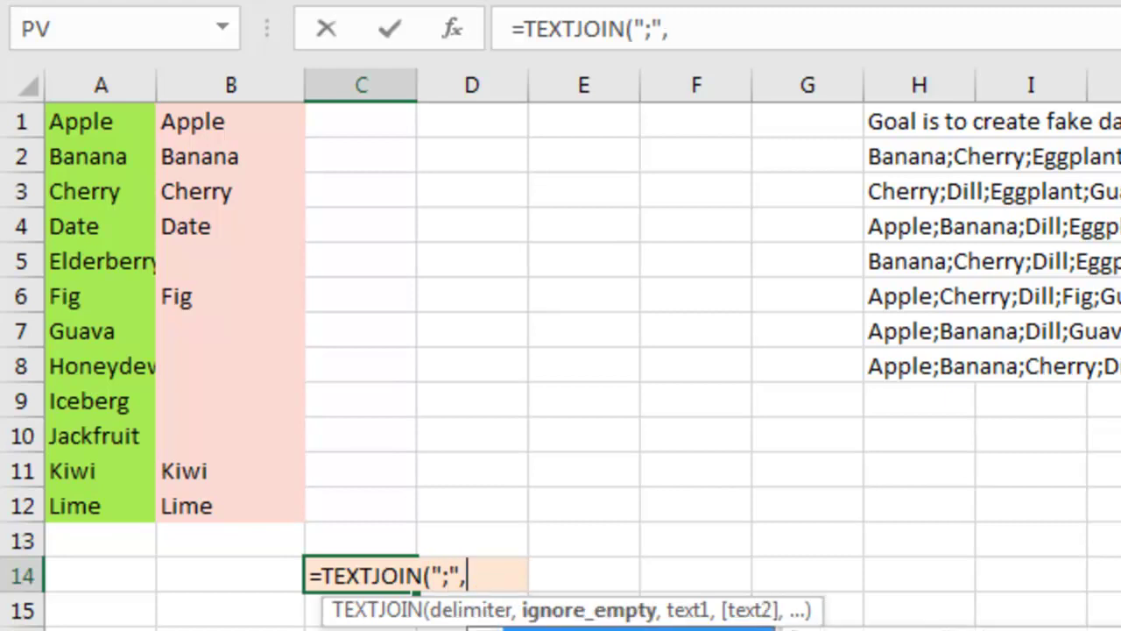
type("True,")
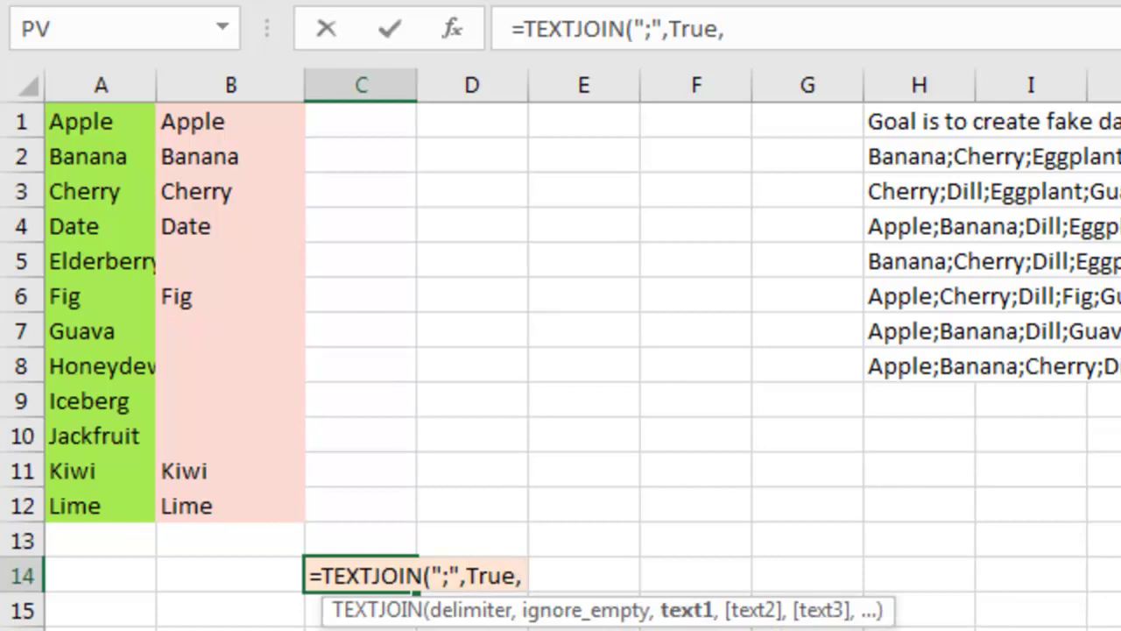
left_click_drag(250, 122, 230, 493)
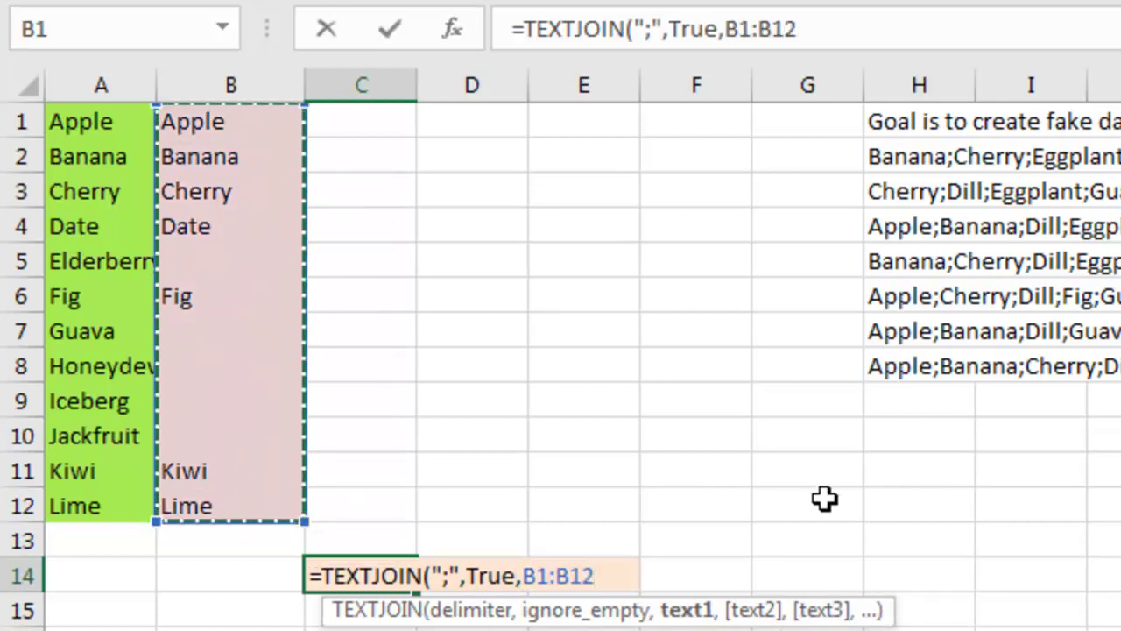
type(")")
key("Return")
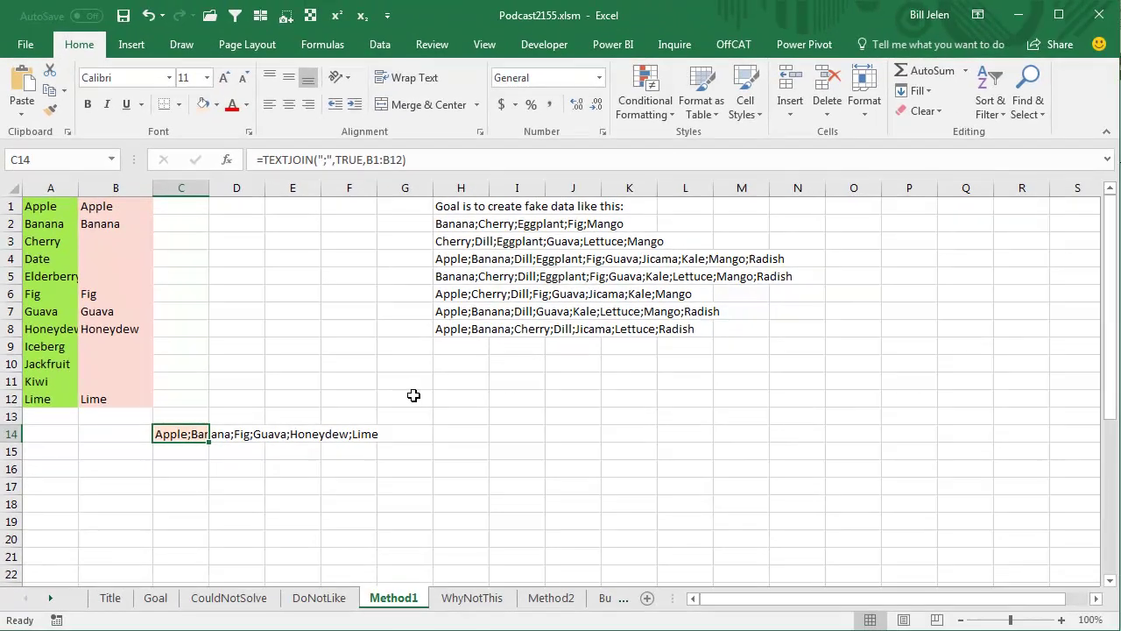
- On the WhyNotThis sheet, make the TEXTJOIN range in C14 absolute as $B$1:$B$12 and fill the formula down to C21
left_click(461, 598)
key("F2")
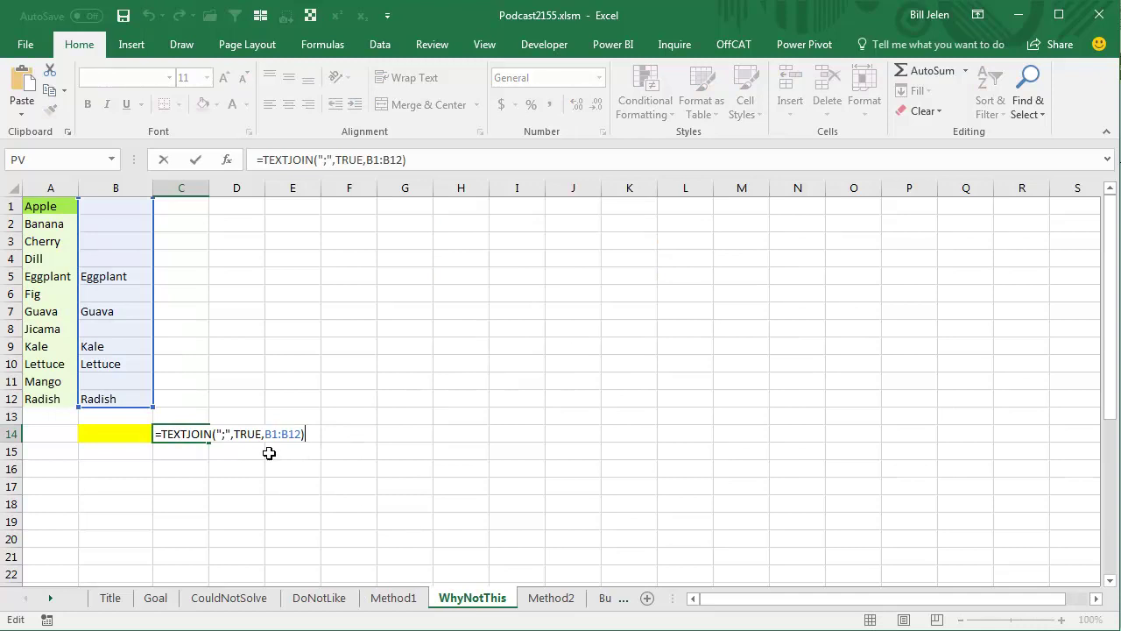
left_click(276, 435)
key("F4")
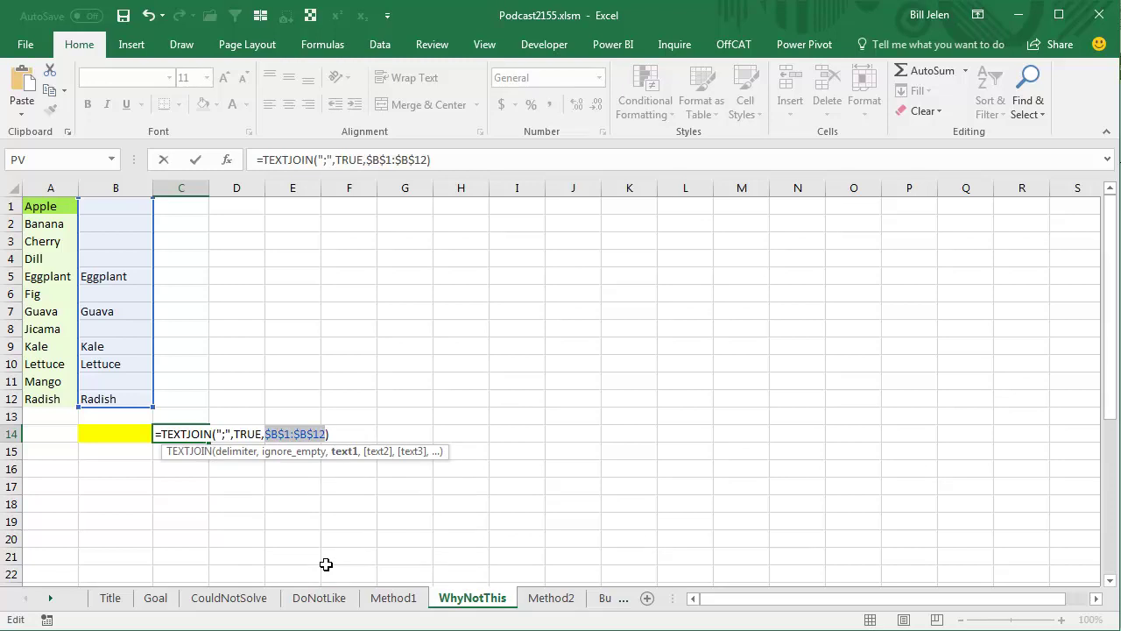
key("ctrl+Return")
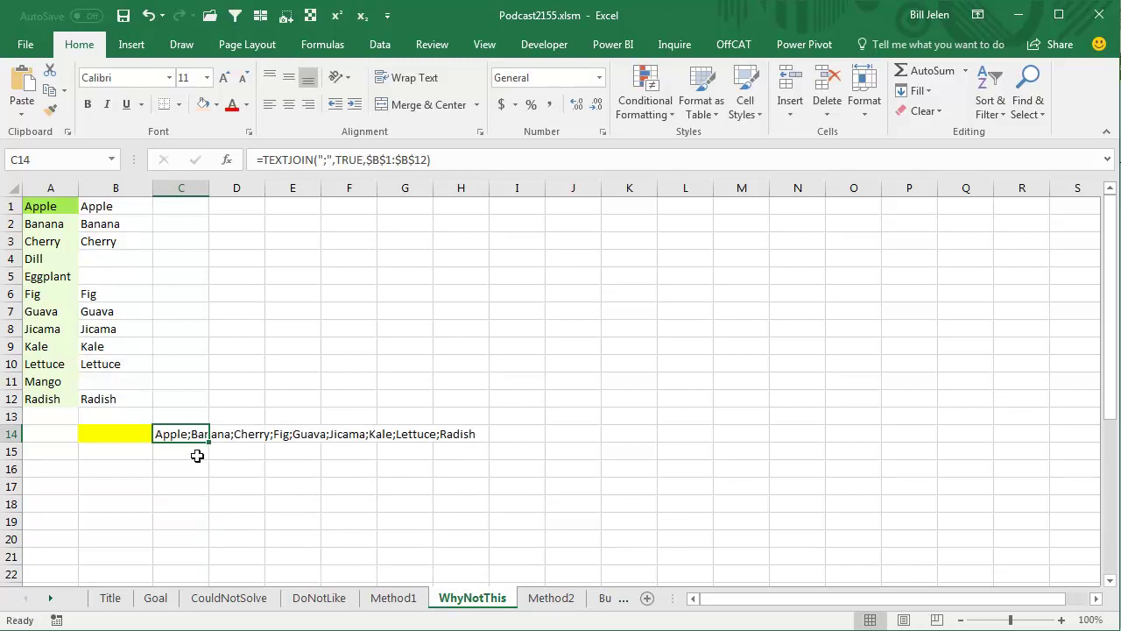
left_click_drag(210, 442, 211, 558)
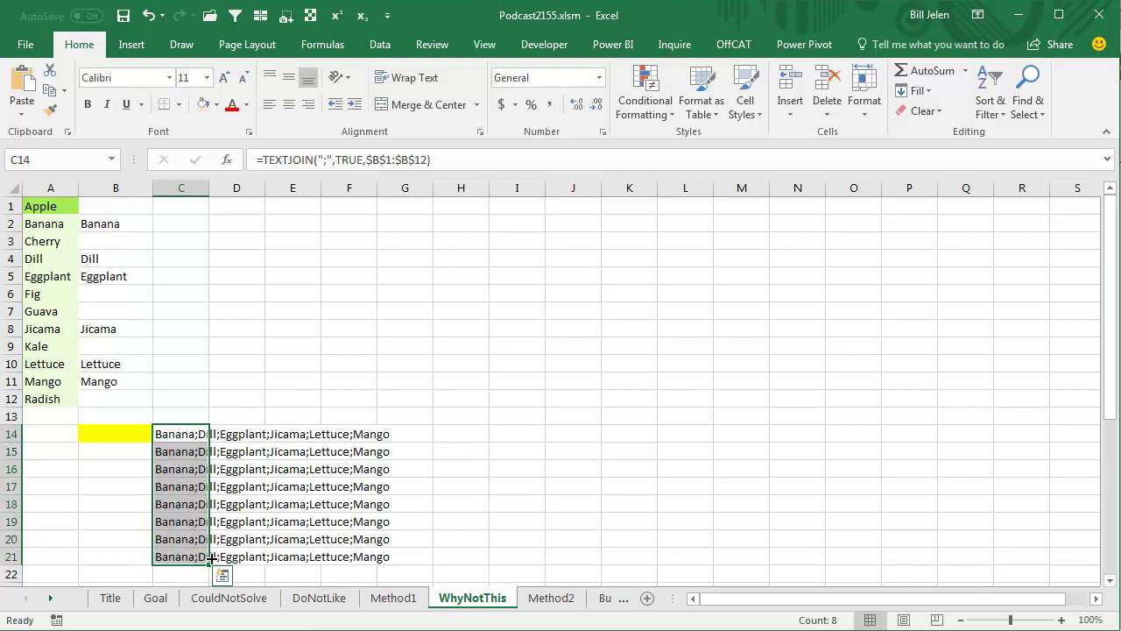
- Recalculate the WhyNotThis sheet repeatedly to compare the joined product lists in C14:C21
key("F9")
key("F9")
key("F9")
key("F9")
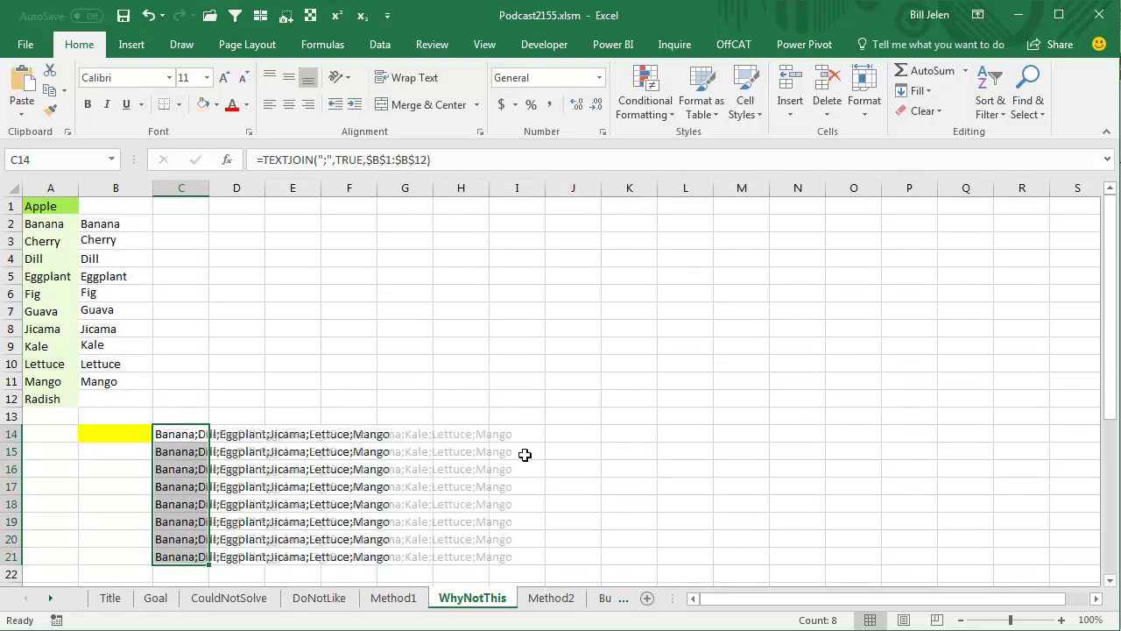
key("F9")
key("F9")
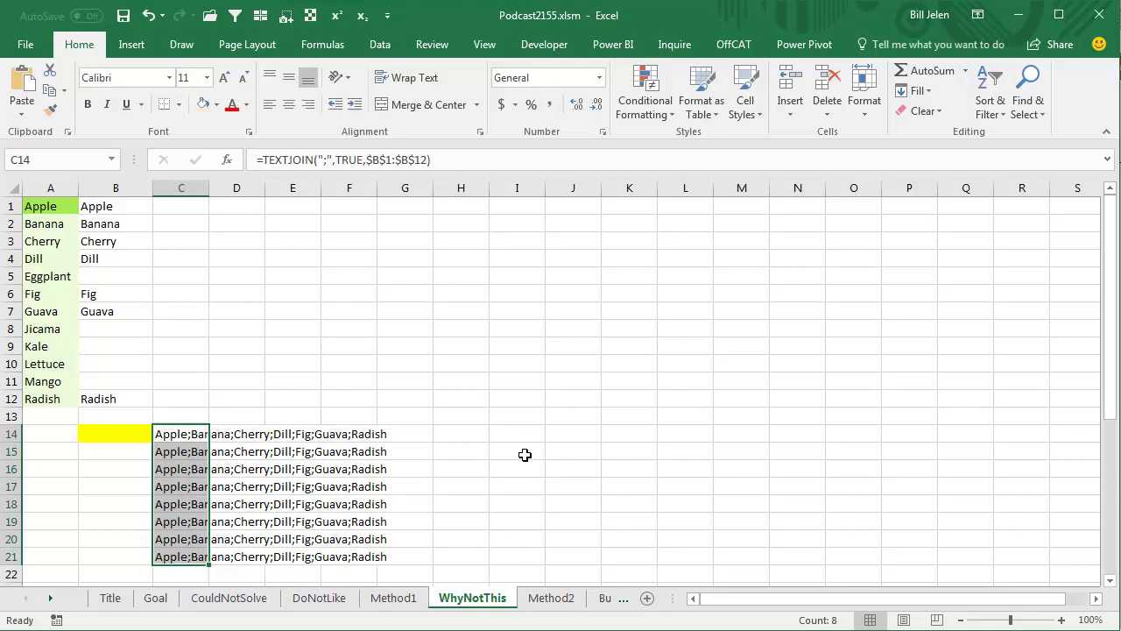
- On the Method1 sheet, copy the TEXTJOIN result in C14 and paste it as values into C15 and C16
key("ctrl+Page_Up")
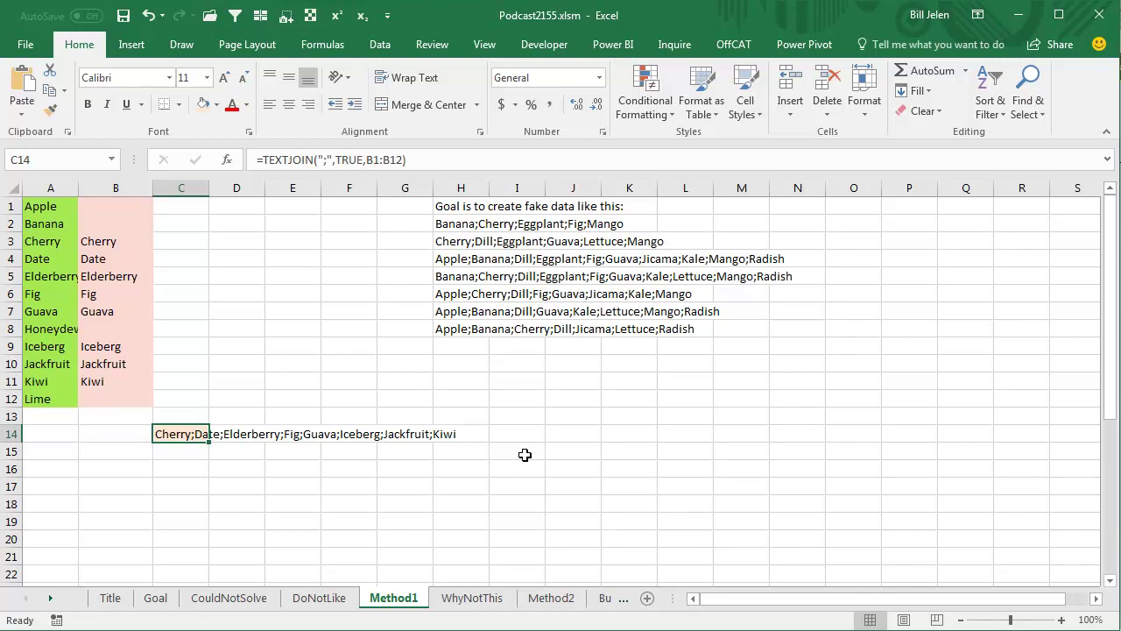
key("ctrl+c")
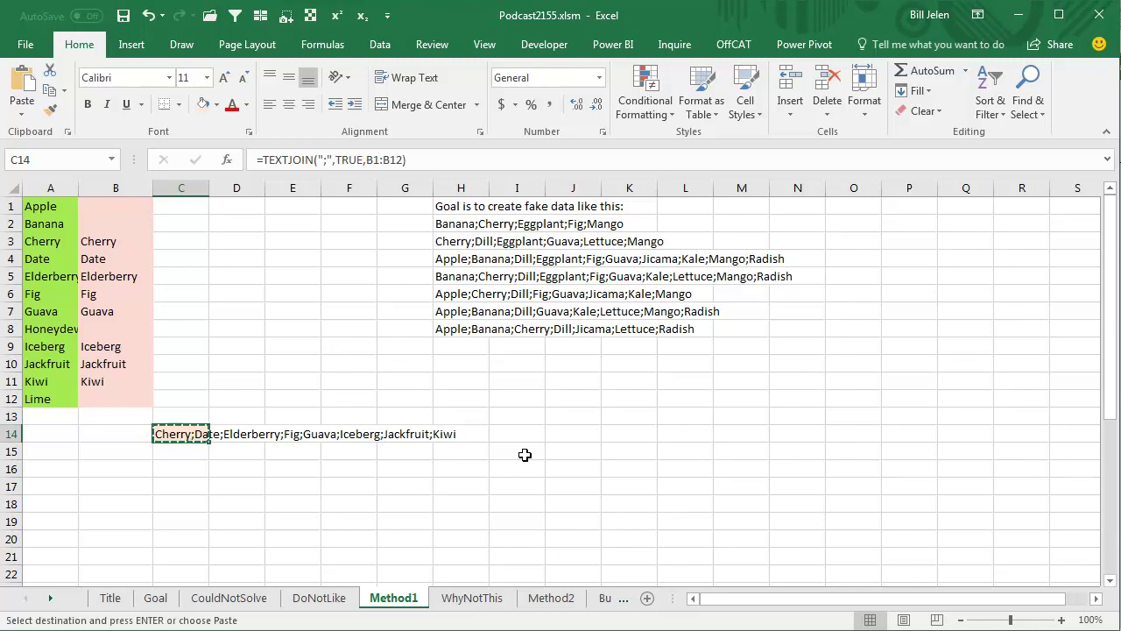
key("Down")
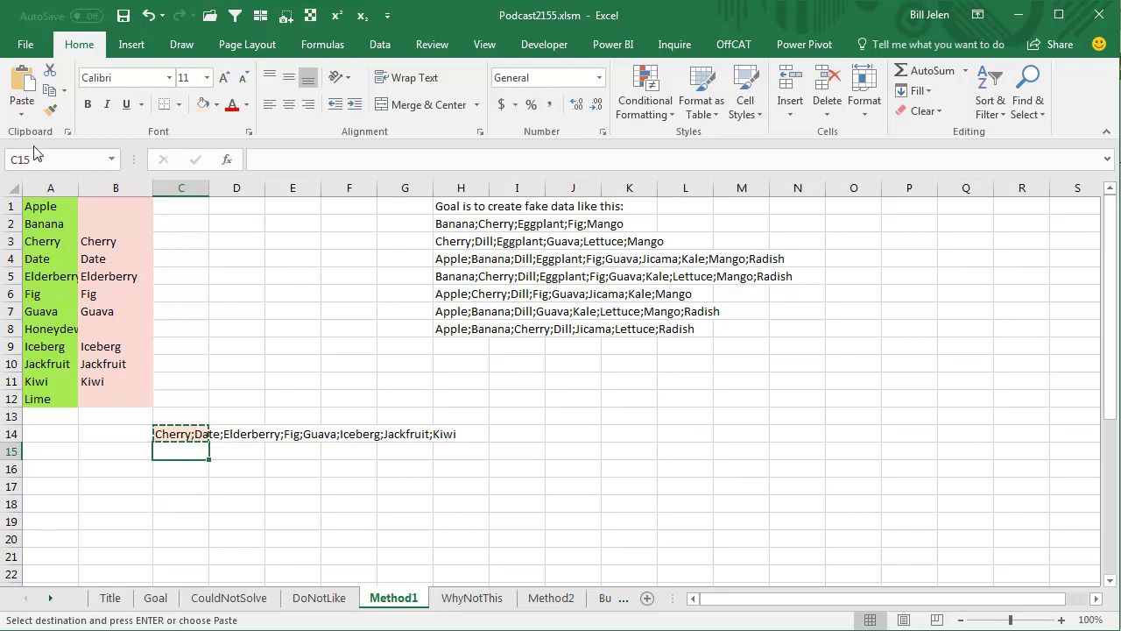
left_click(19, 119)
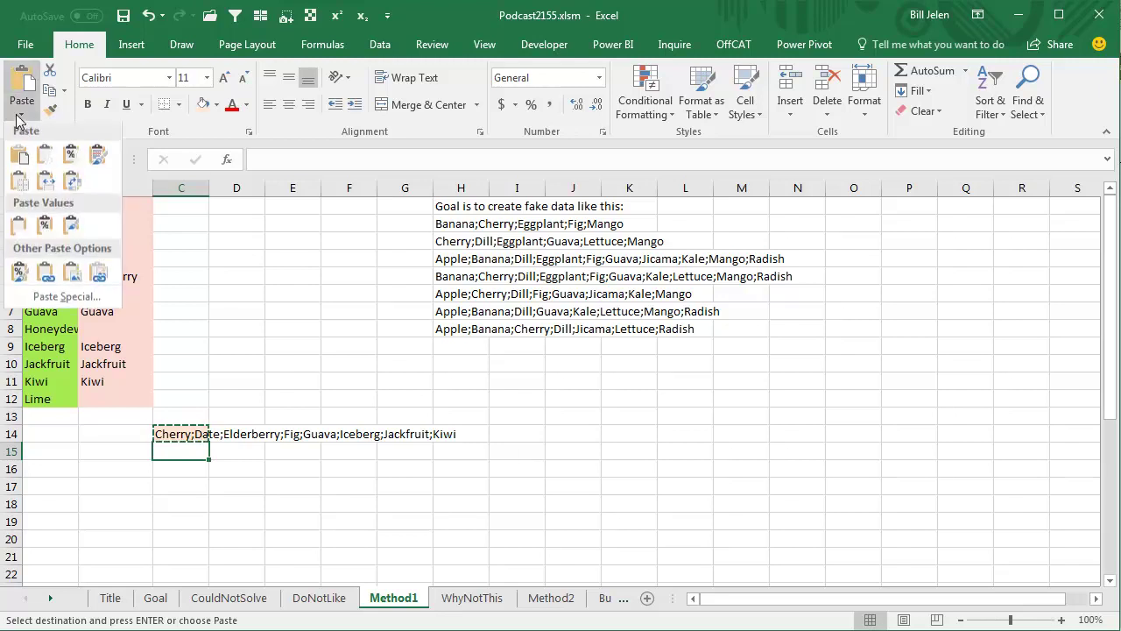
left_click(19, 229)
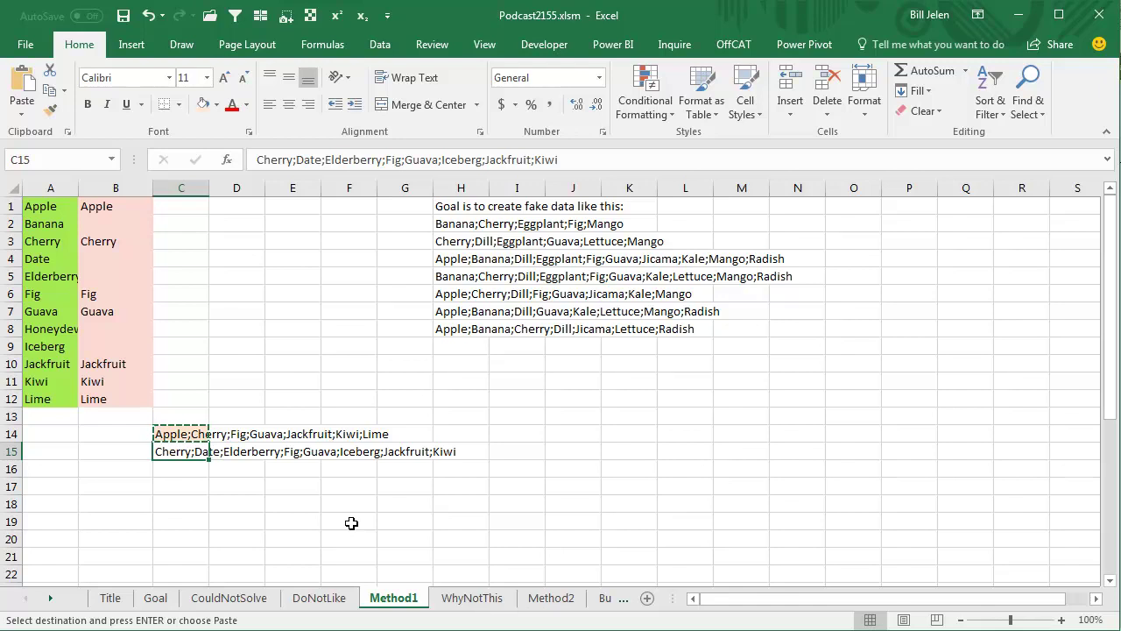
key("Down")
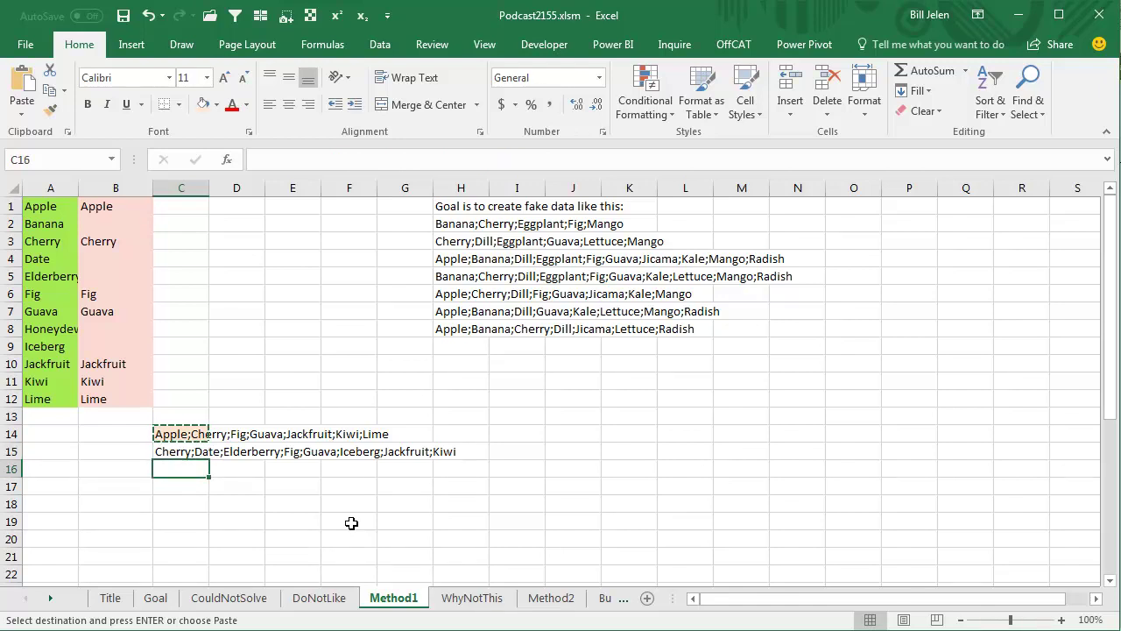
left_click(22, 117)
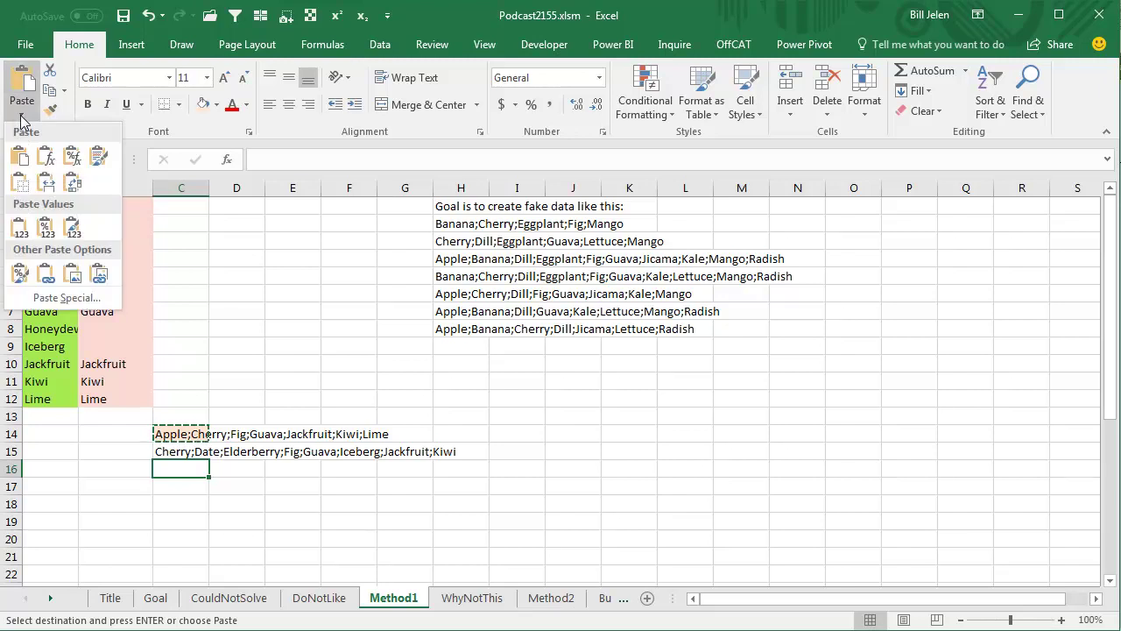
left_click(19, 228)
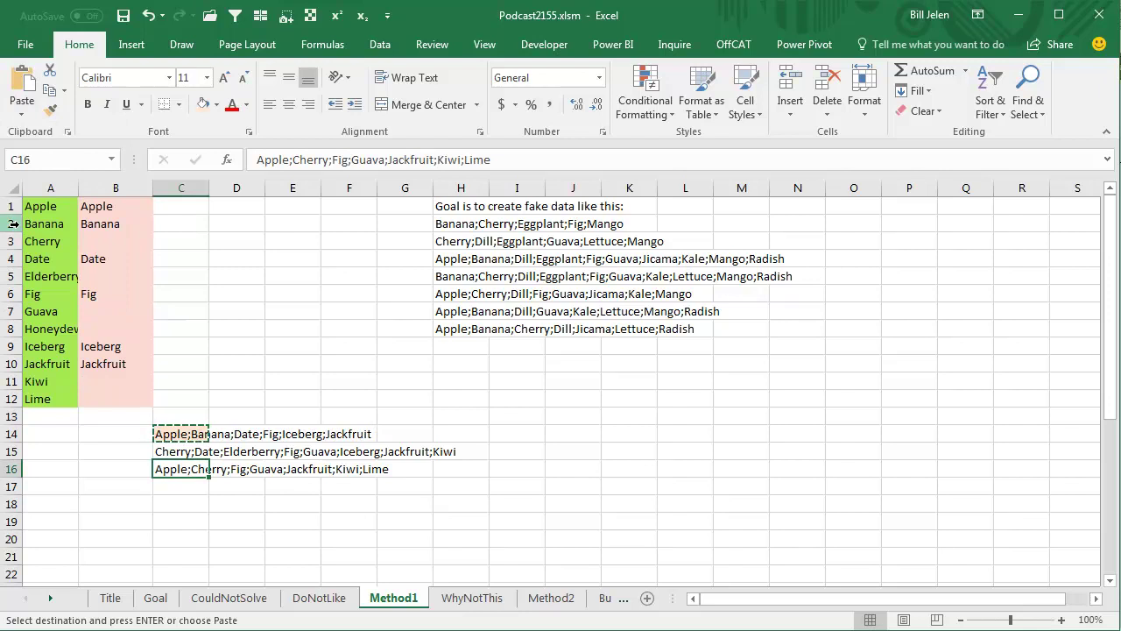
- Keep pasting the copied C14 result as values into each successive cell from C17 down to C36
key("Down")
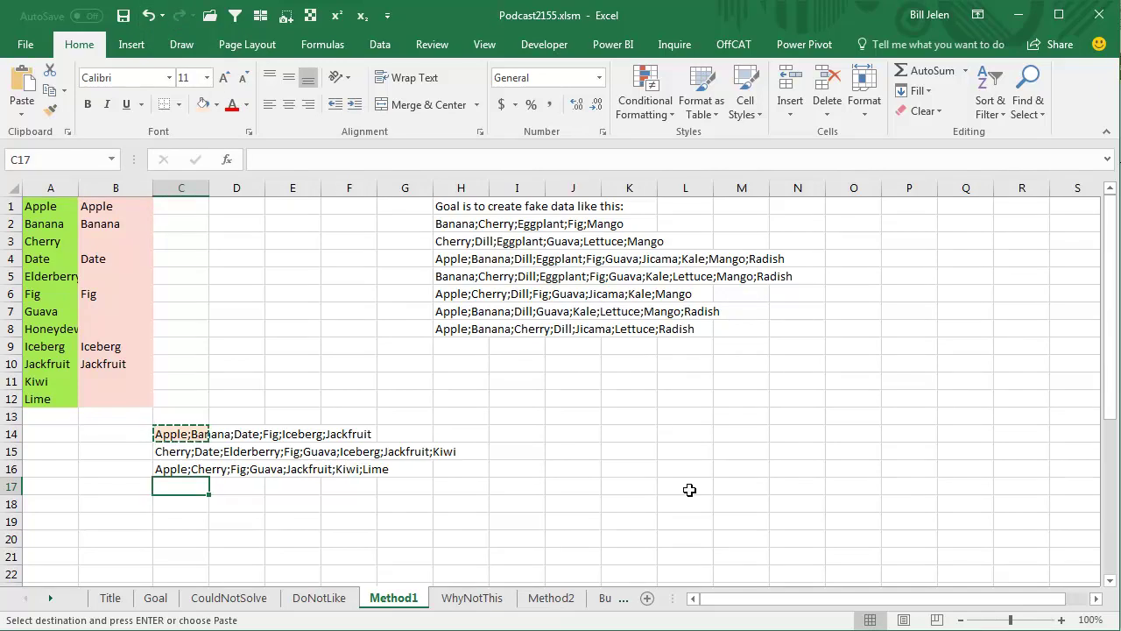
key("ctrl+alt+v")
key("v")
key("Return")
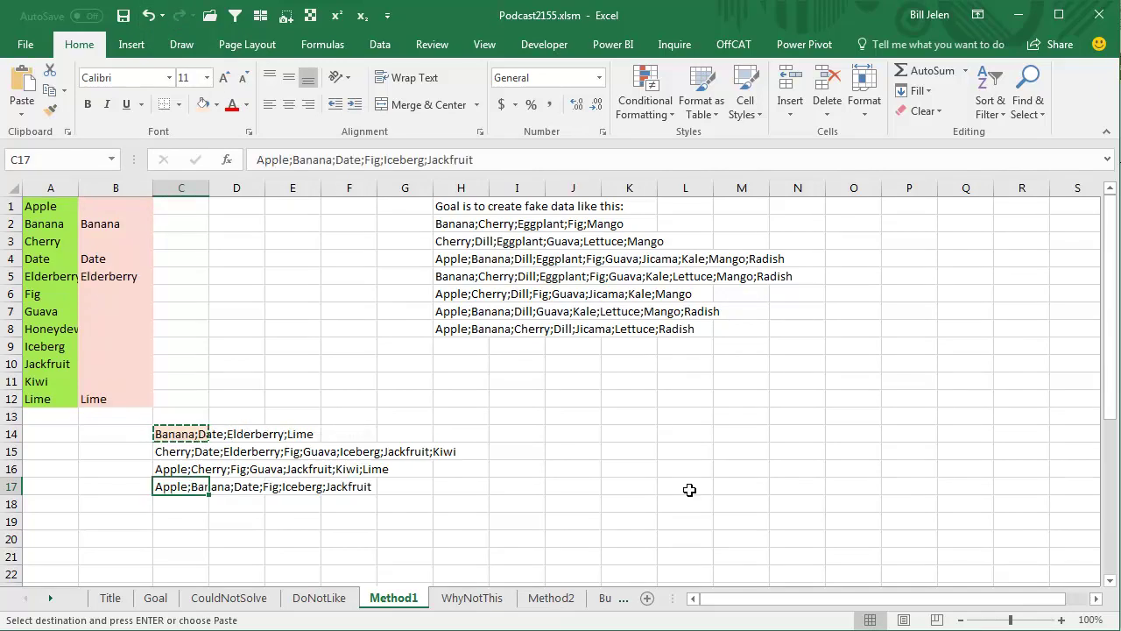
key("Down")
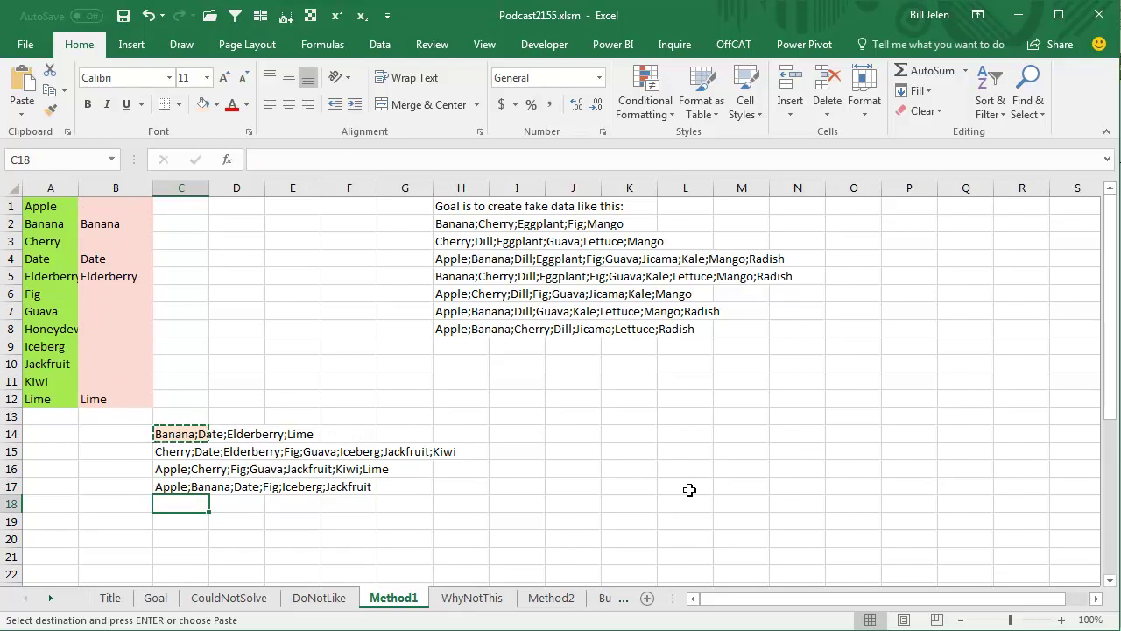
key("ctrl+alt+v")
key("v")
key("Return")
key("Down")
key("ctrl+alt+v")
key("v")
key("Return")
key("Down")
key("ctrl+alt+v")
key("v")
key("Return")
key("Down")
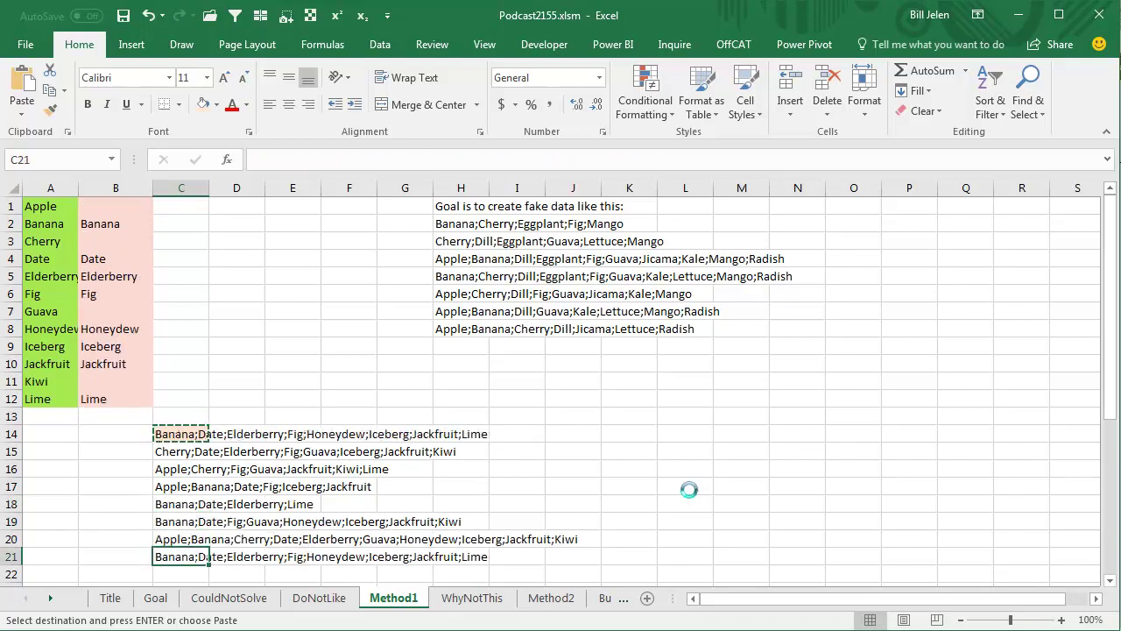
key("ctrl+alt+v")
key("v")
key("Return")
key("Down")
key("ctrl+alt+v")
key("v")
key("Return")
key("Down")
key("ctrl+alt+v")
key("v")
key("Return")
key("Down")
key("ctrl+alt+v")
key("v")
key("Return")
key("Down")
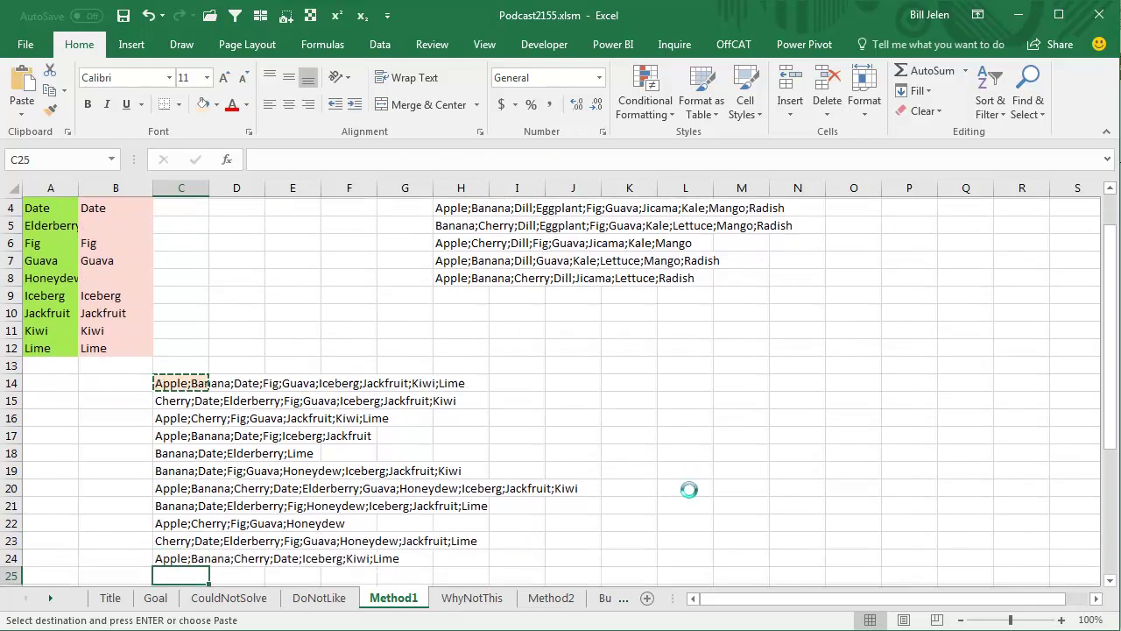
key("ctrl+alt+v")
key("v")
key("Return")
key("Down")
key("ctrl+alt+v")
key("v")
key("Return")
key("Down")
key("ctrl+alt+v")
key("v")
key("Return")
key("Down")
key("ctrl+alt+v")
key("v")
key("Return")
key("Down")
key("ctrl+alt+v")
key("v")
key("Return")
key("Down")
key("ctrl+alt+v")
key("v")
key("Return")
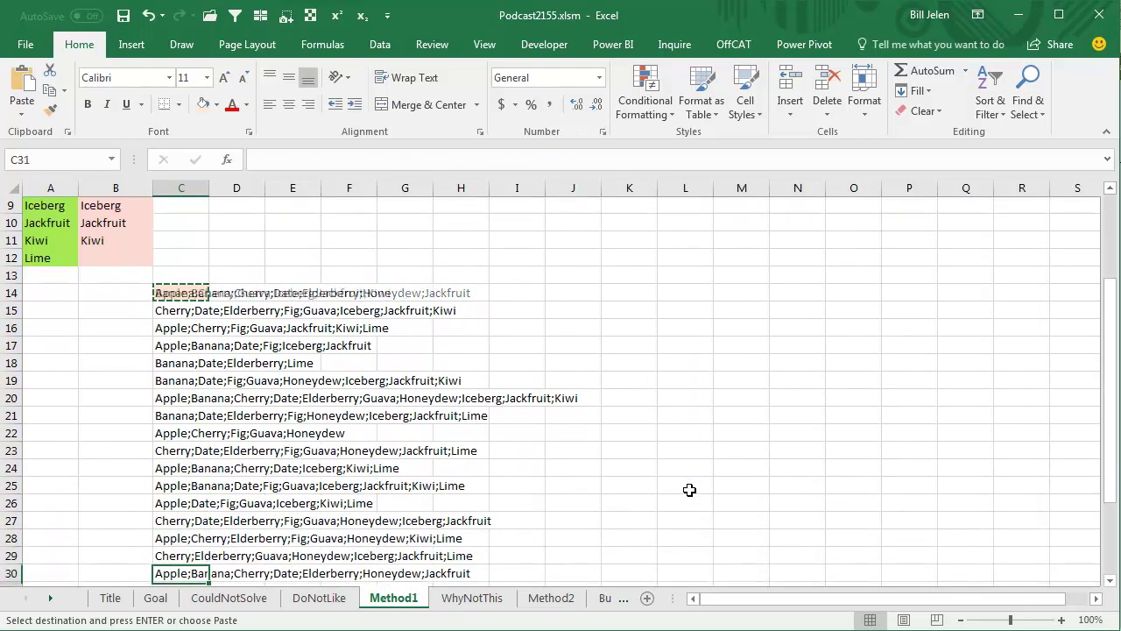
key("Down")
key("ctrl+alt+v")
key("v")
key("Return")
key("Down")
key("ctrl+alt+v")
key("v")
key("Return")
key("Down")
key("ctrl+alt+v")
key("v")
key("Return")
key("Down")
key("ctrl+alt+v")
key("v")
key("Return")
key("Down")
key("ctrl+alt+v")
key("v")
key("Return")
key("Down")
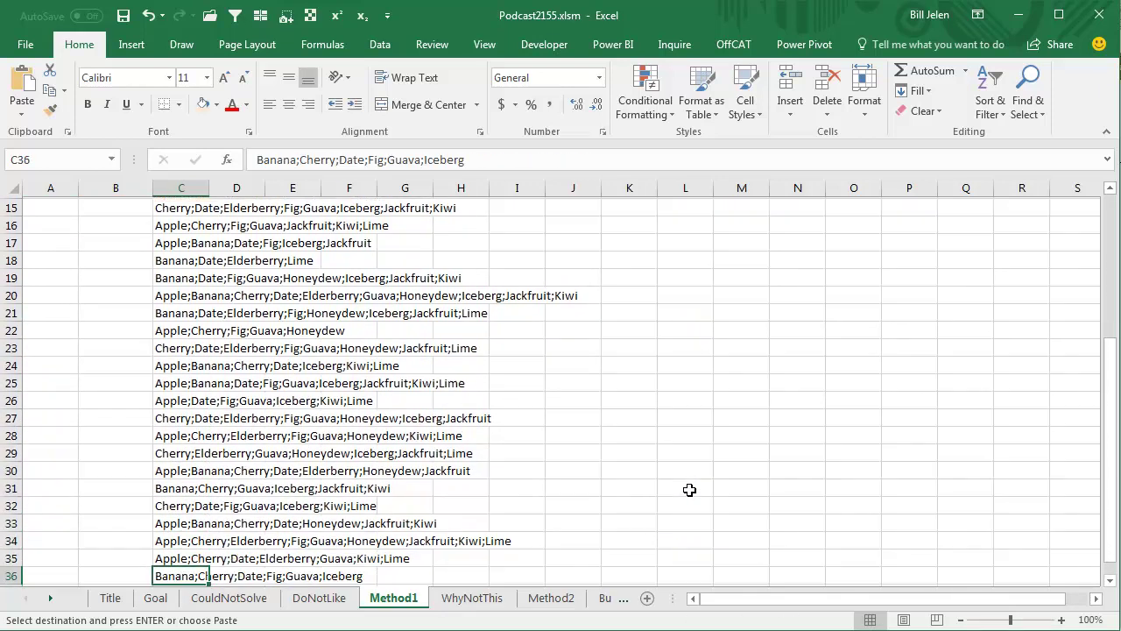
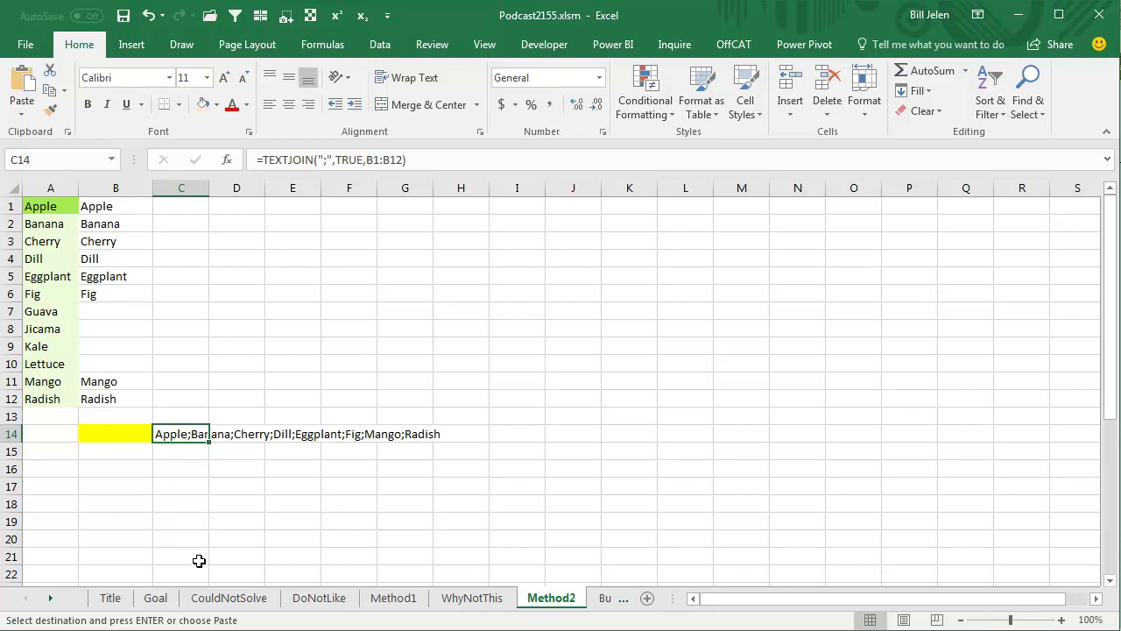
- On the Method2 sheet, create a What-If data table over B14:C146 using blank cell F4 as the column input cell
left_click(109, 433)
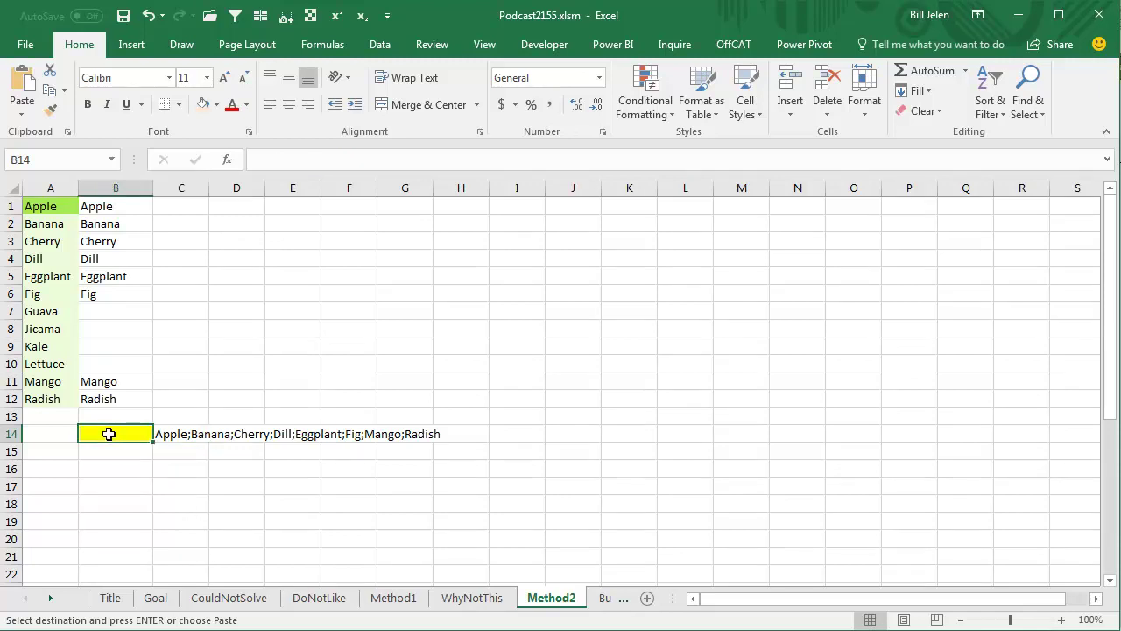
left_click(179, 435, "shift")
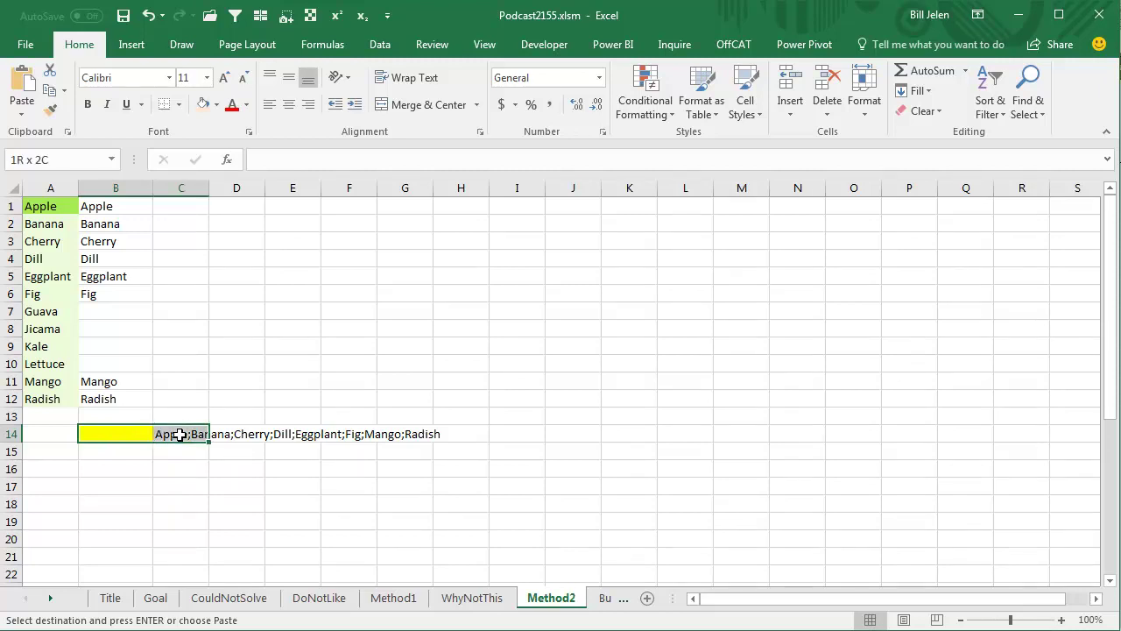
scroll(180, 434, "down", 20)
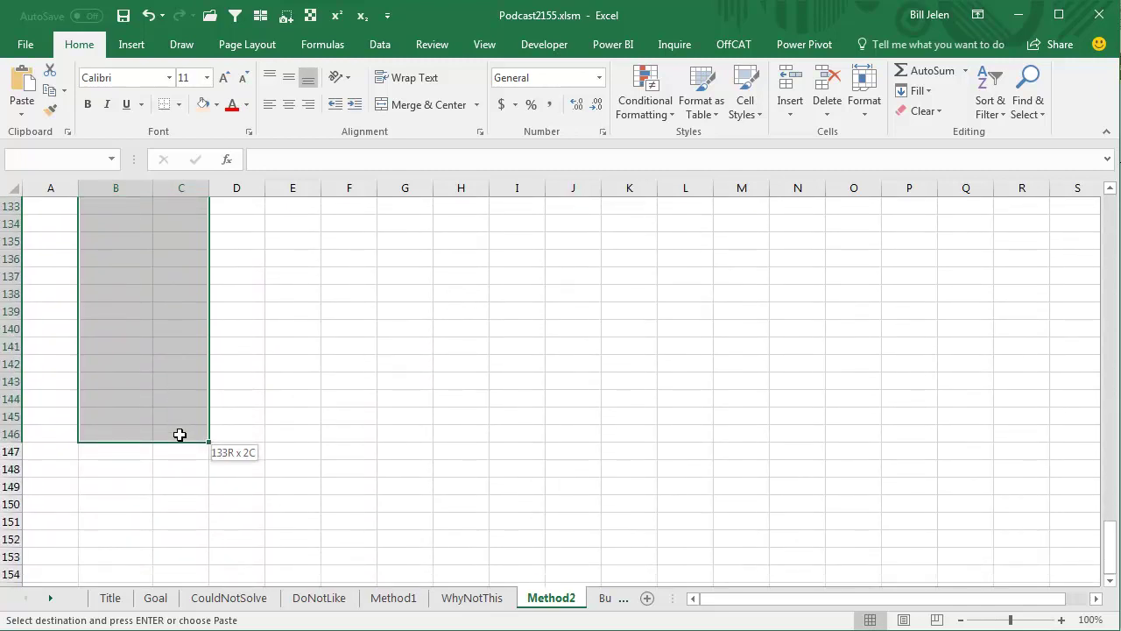
left_click_drag(179, 434, 180, 434)
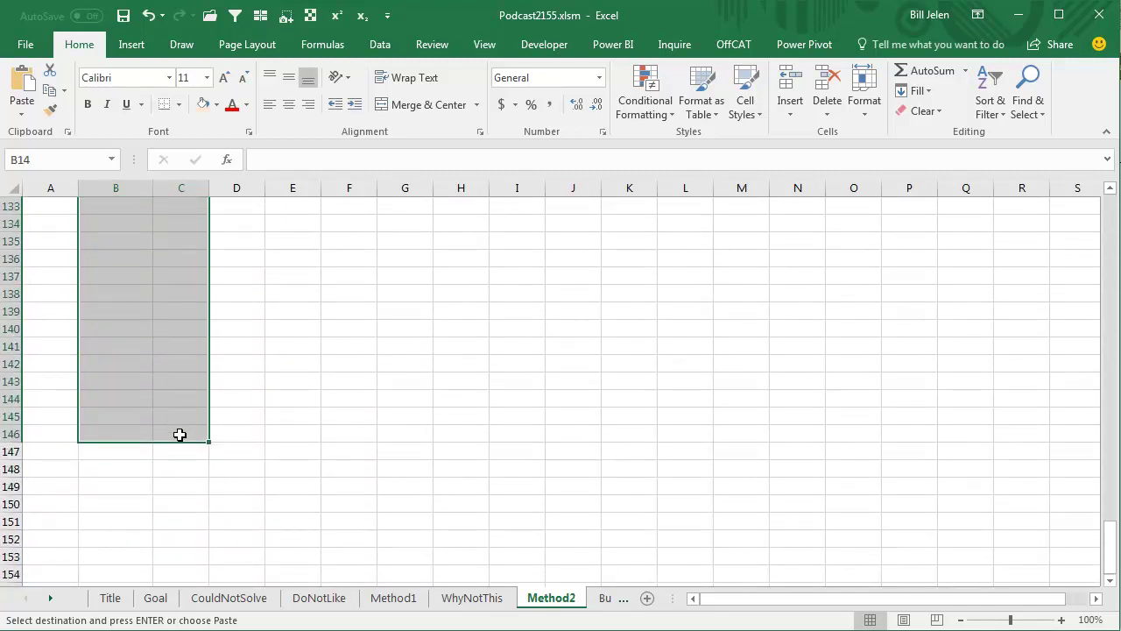
scroll(180, 434, "up", 20)
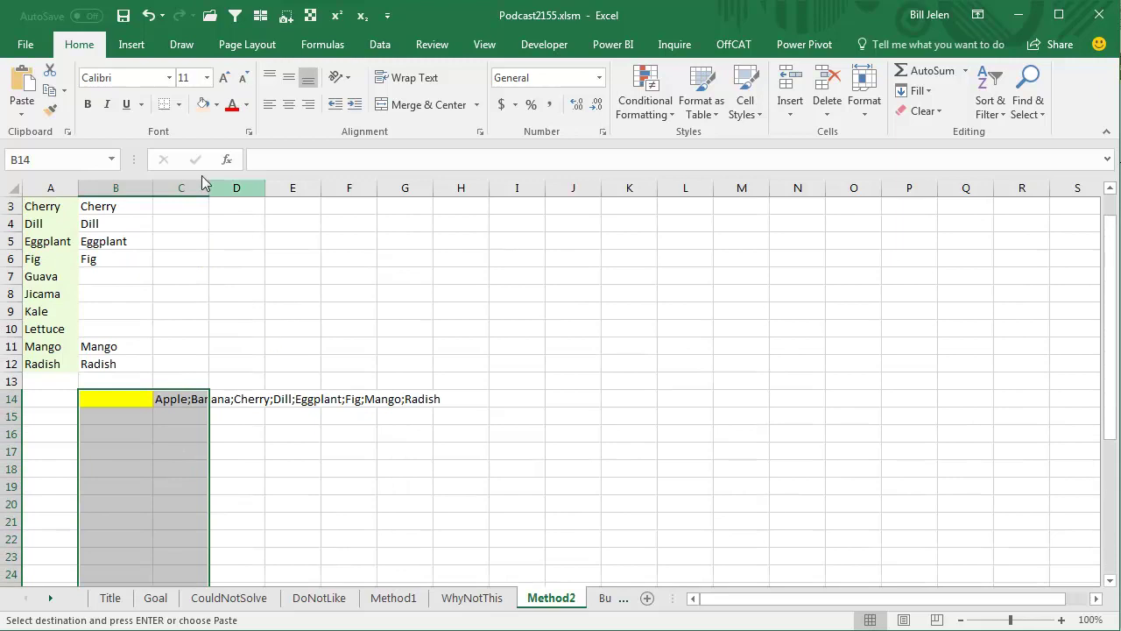
left_click(380, 46)
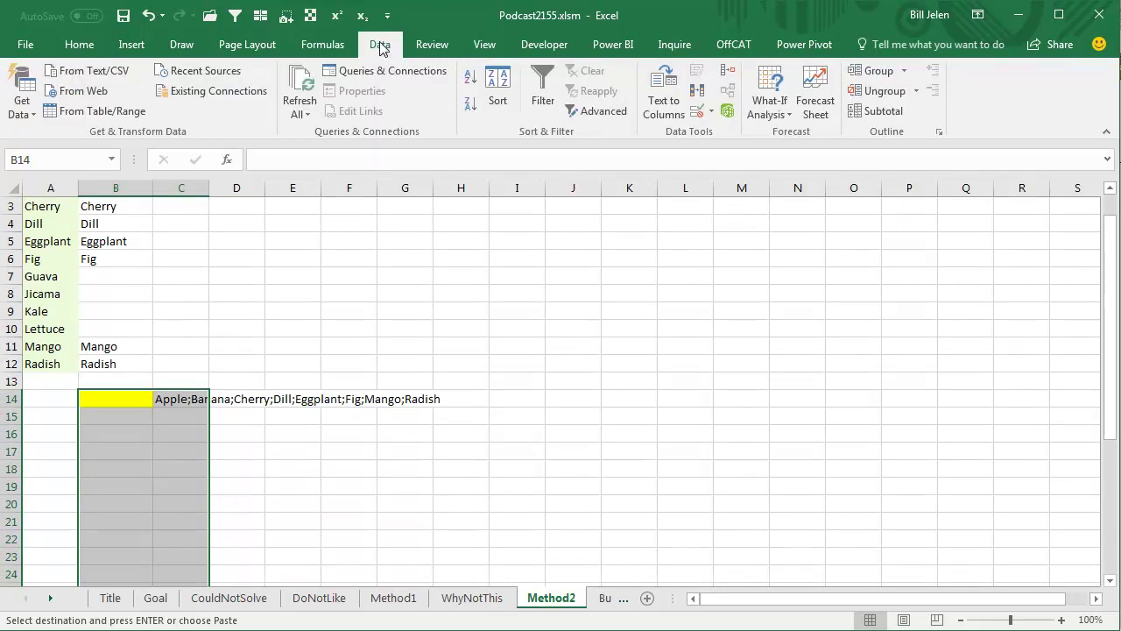
left_click(770, 109)
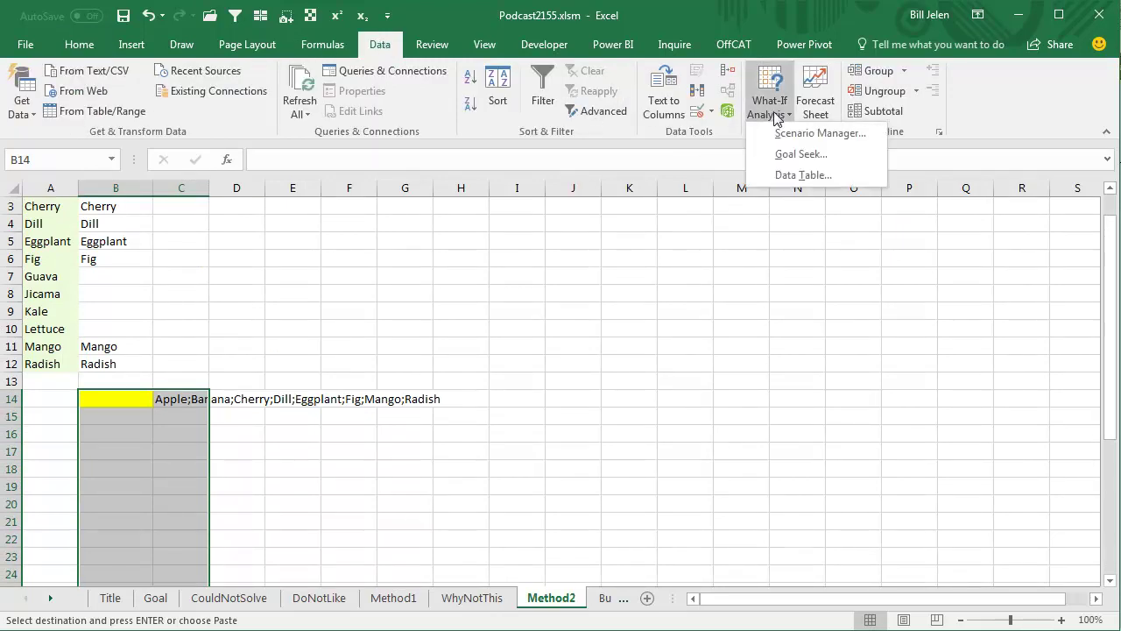
left_click(790, 176)
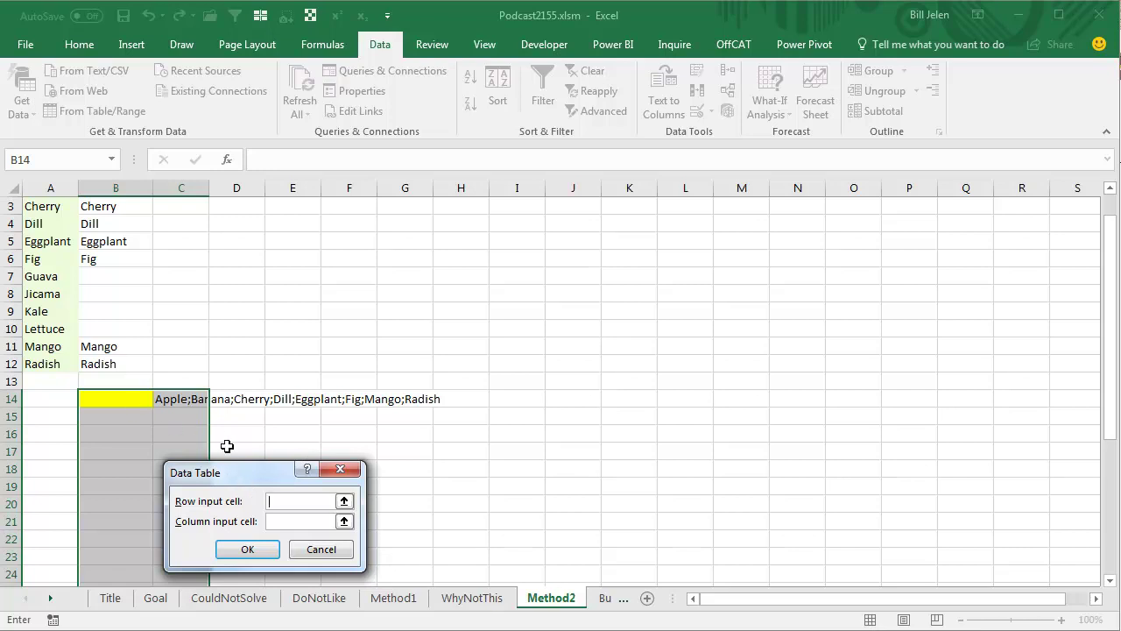
left_click(280, 521)
left_click(348, 223)
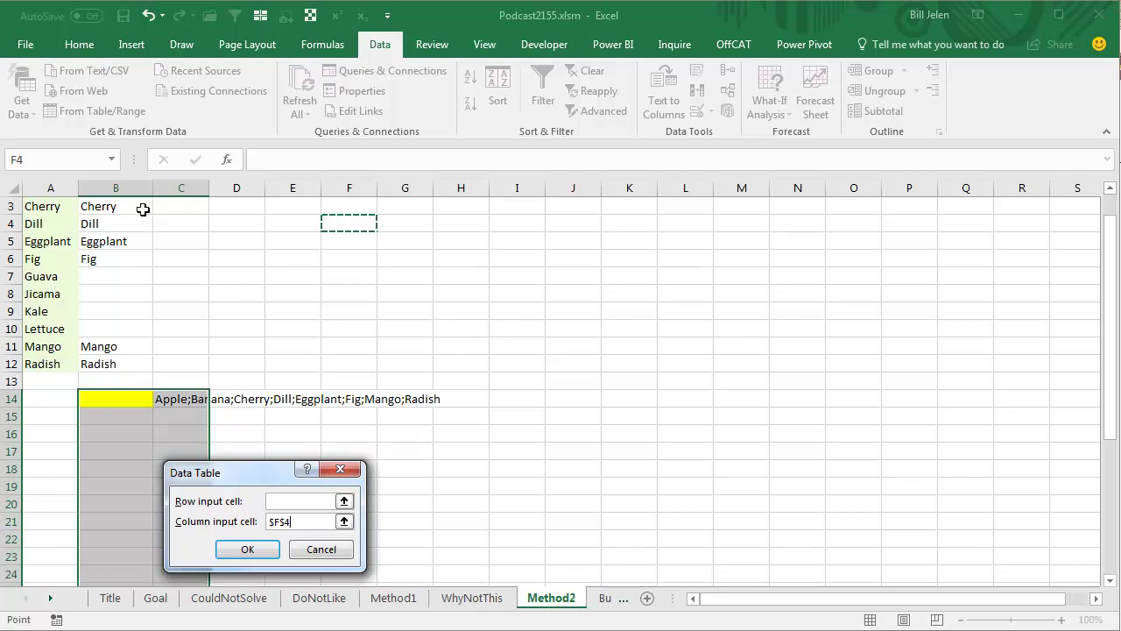
left_click(248, 550)
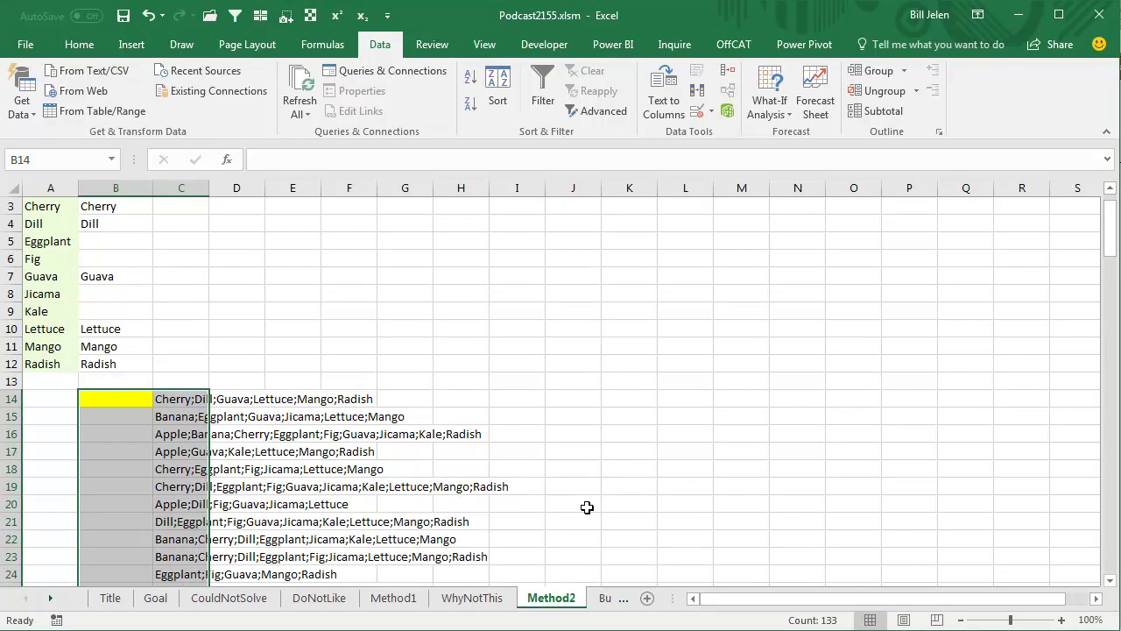
- Select C15 and recalculate repeatedly to check how the product lists in the data table vary
key("Down")
key("Right")
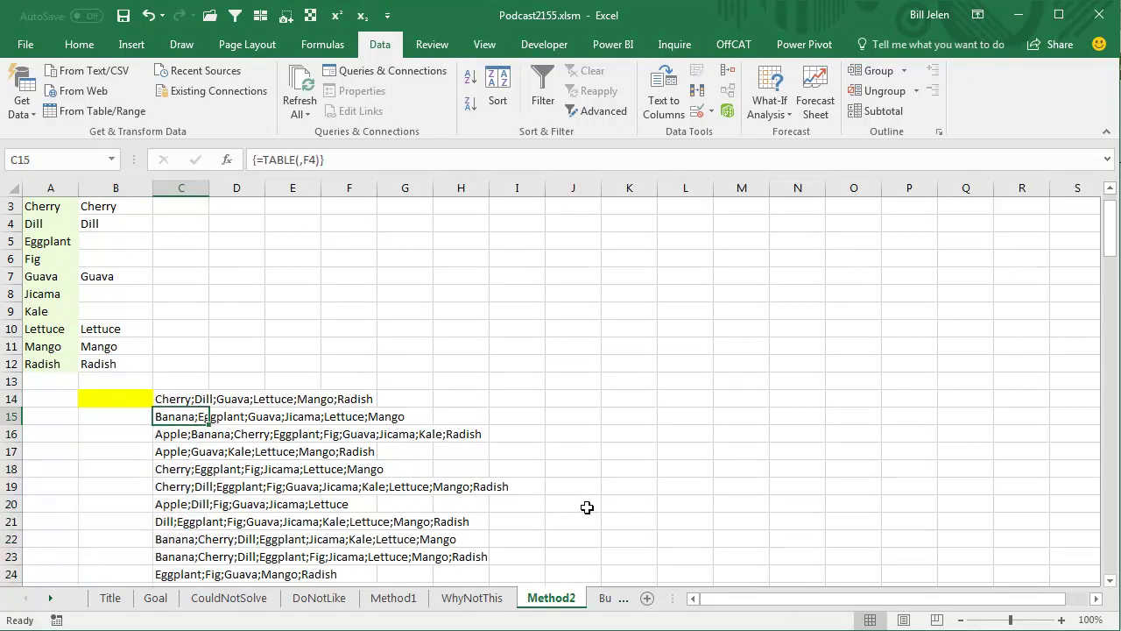
key("F9")
key("F9")
key("F9")
key("F9")
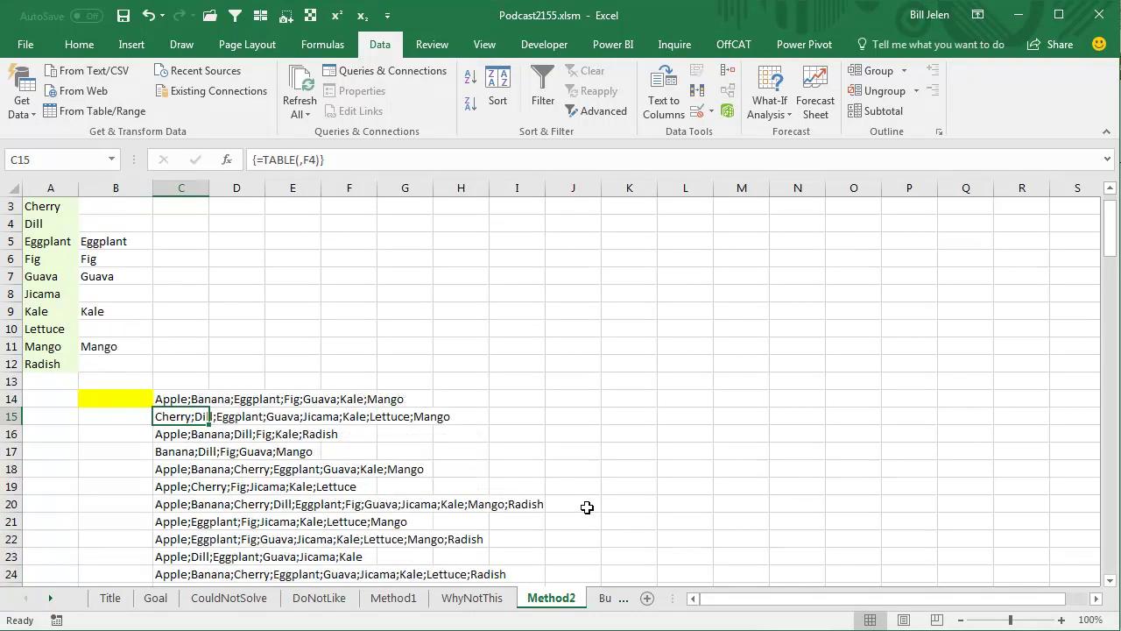
key("F9")
- Copy the data table results in C15:C146 on the Method2 sheet and paste them as values starting at M15
key("ctrl+shift+Down")
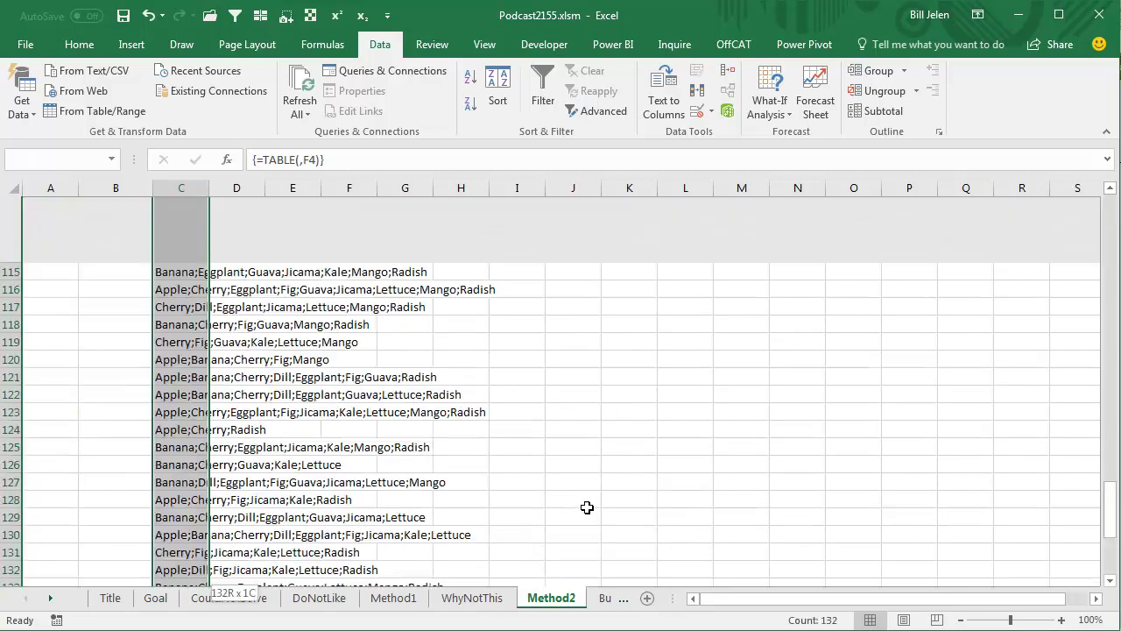
key("ctrl+c")
key("Right")
key("Right")
key("Right")
key("Right")
key("Right")
key("Right")
key("Right")
key("Right")
key("Right")
key("Right")
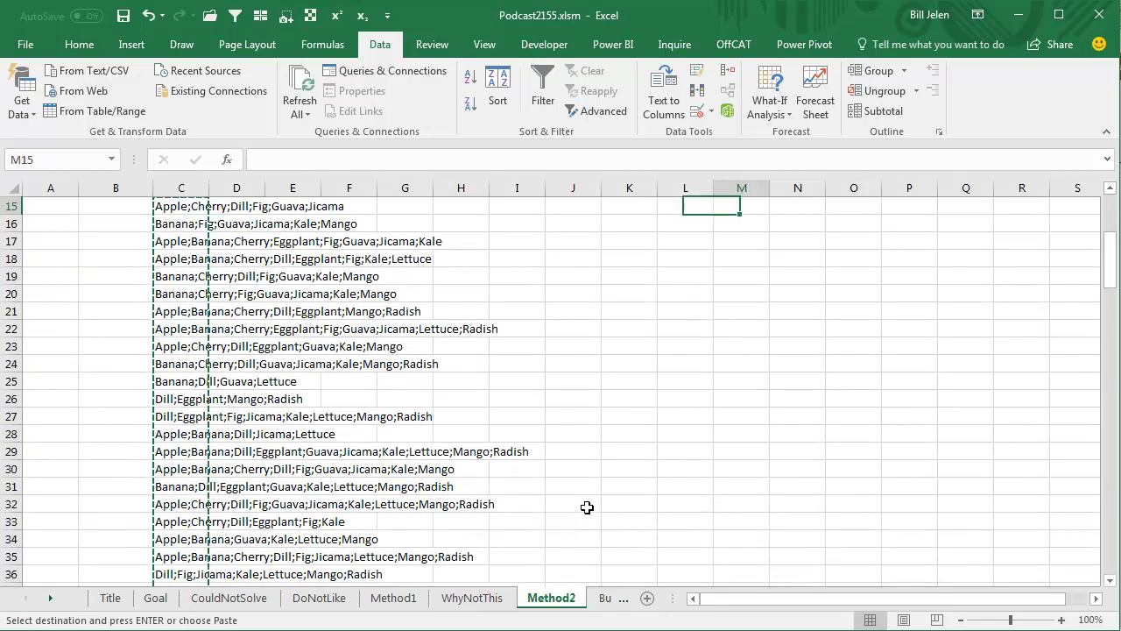
key("alt+e")
key("s")
key("v")
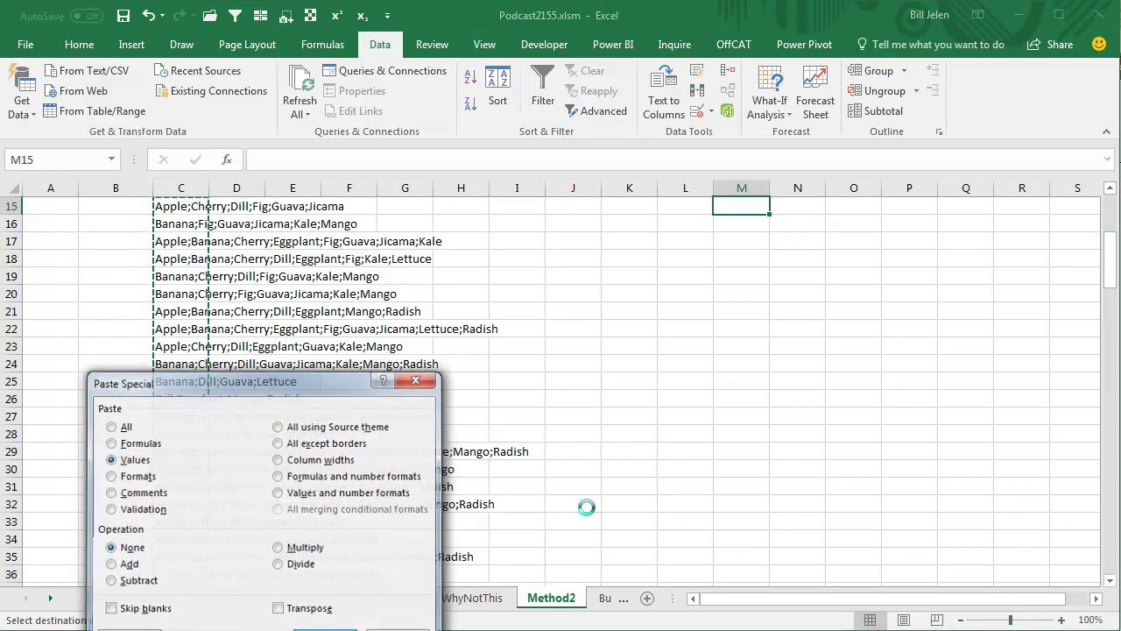
key("Return")
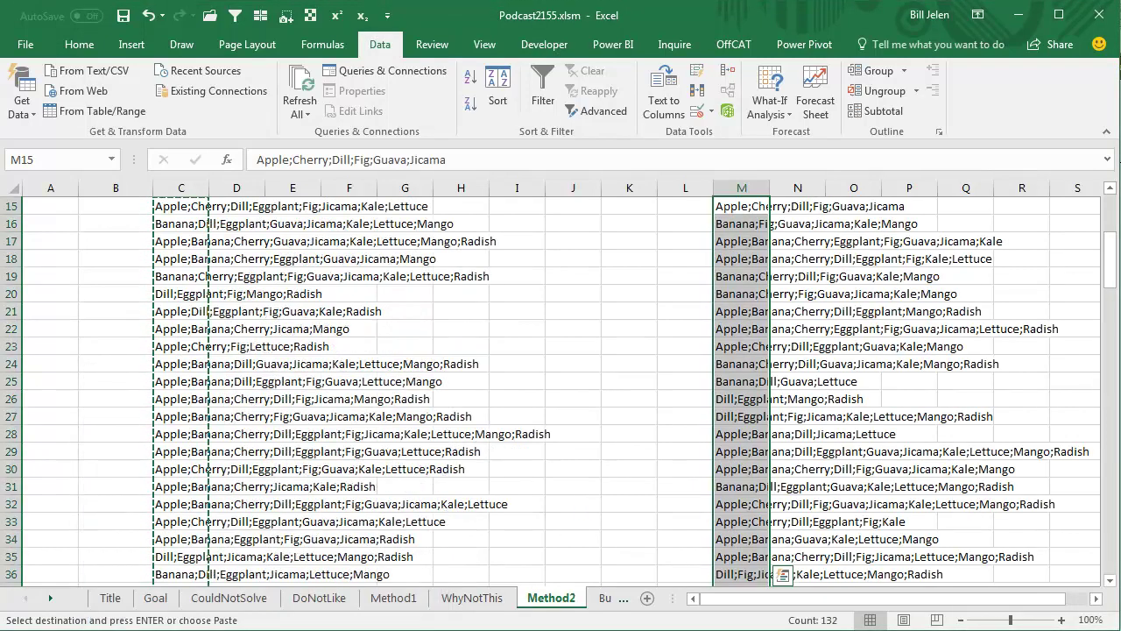
- View the sample product lists on the Goal sheet and the book cover on the BuyTheBook sheet
left_click(164, 599)
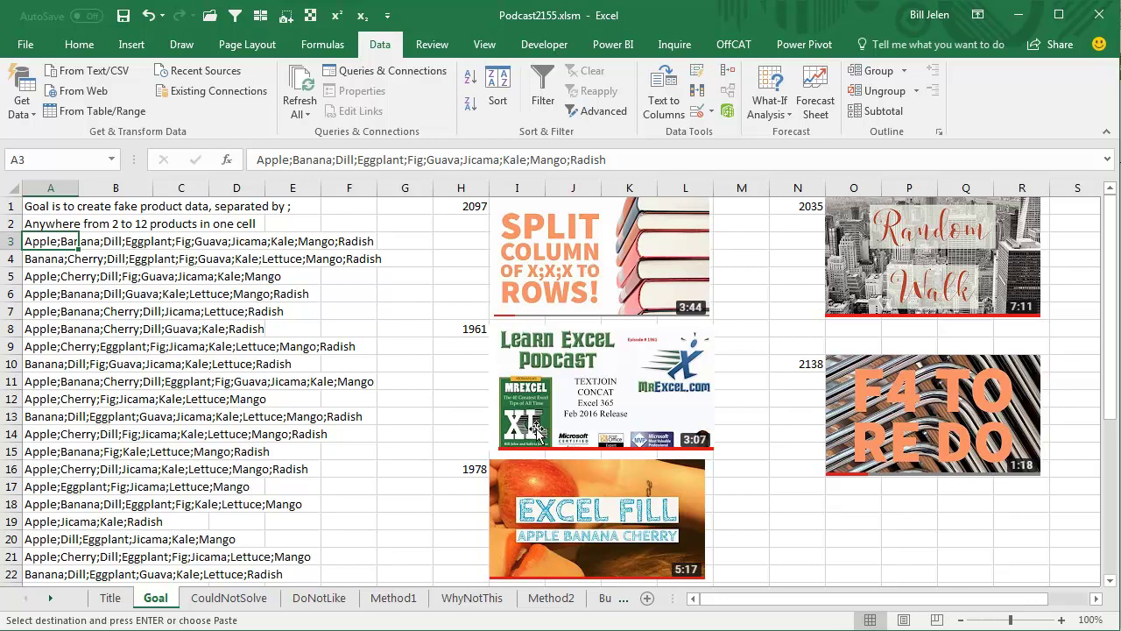
left_click(602, 598)
left_click(603, 597)
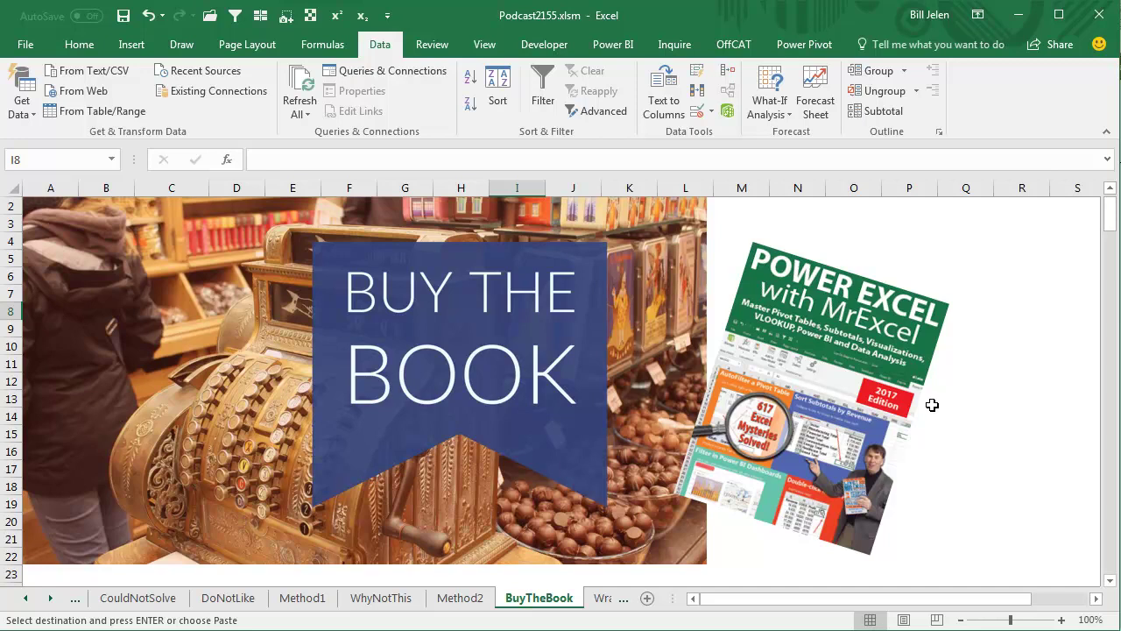
- On the Wrap Up sheet, color the text in B9 about making many results red
left_click(602, 597)
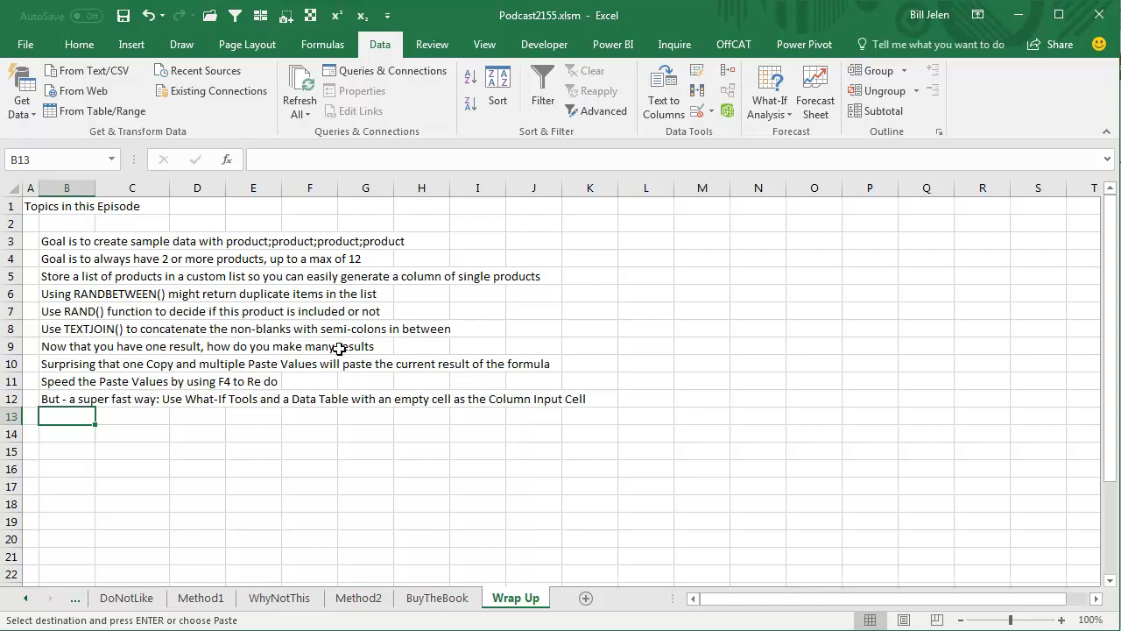
left_click(60, 346)
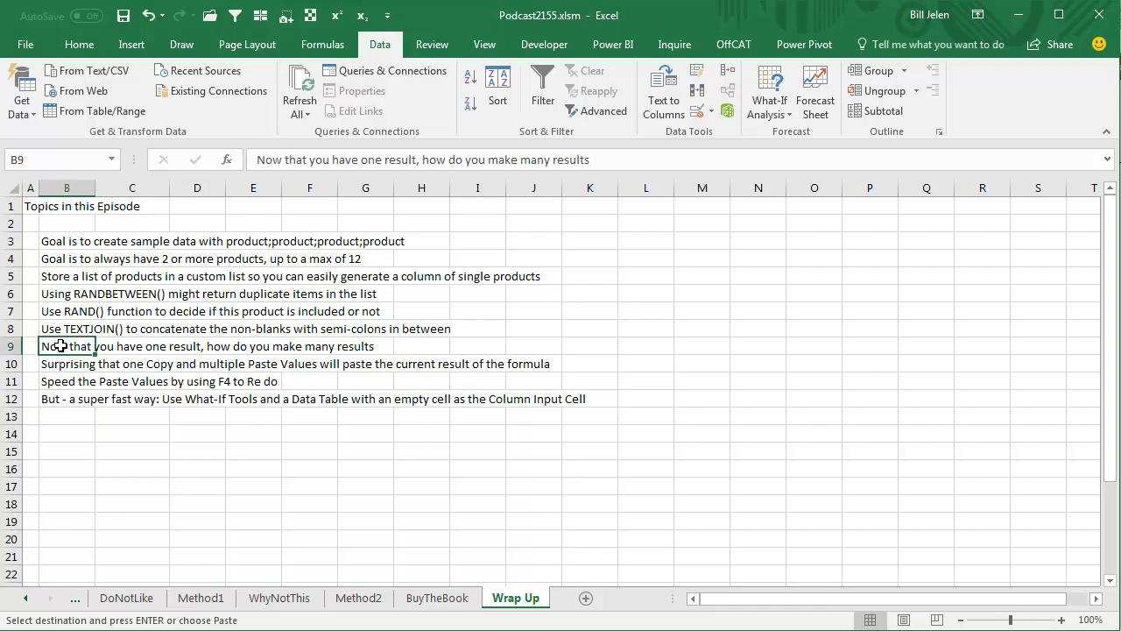
left_click(80, 44)
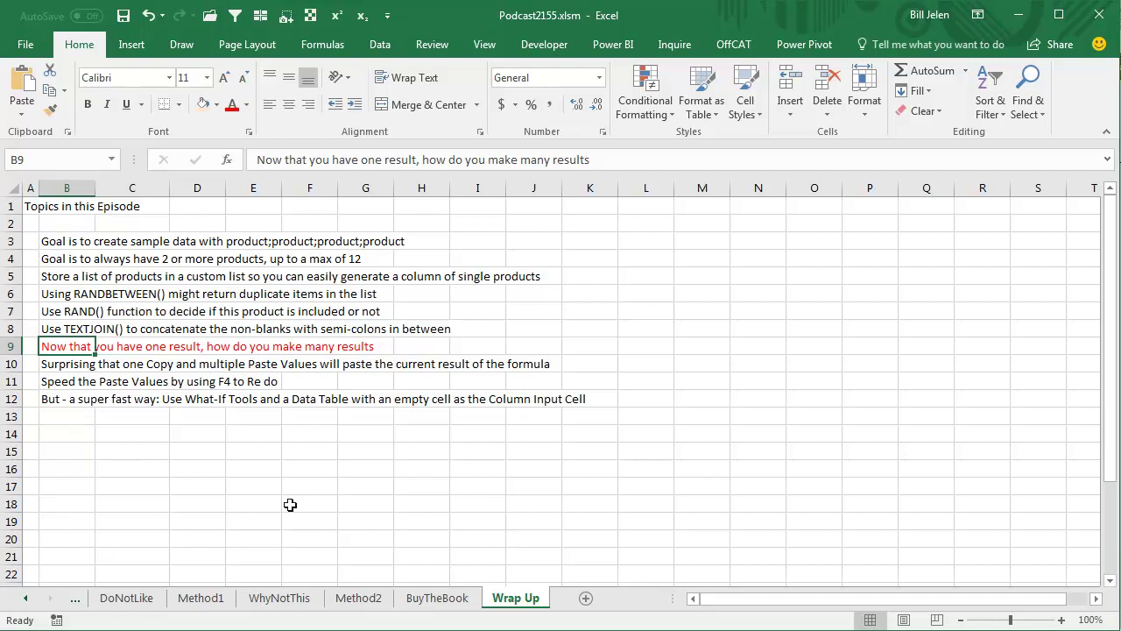
- Review the data table and the pasted values on the Method2 sheet, and return to the Wrap Up sheet
left_click(350, 598)
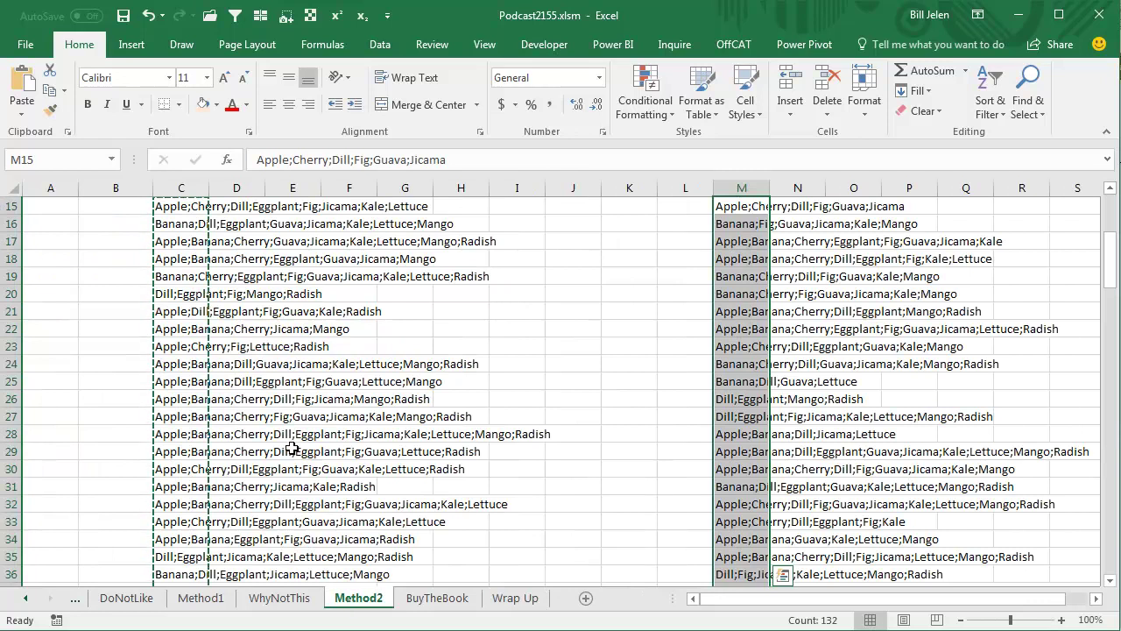
scroll(293, 456, "down", 5)
scroll(288, 468, "up", 5)
scroll(289, 467, "up", 5)
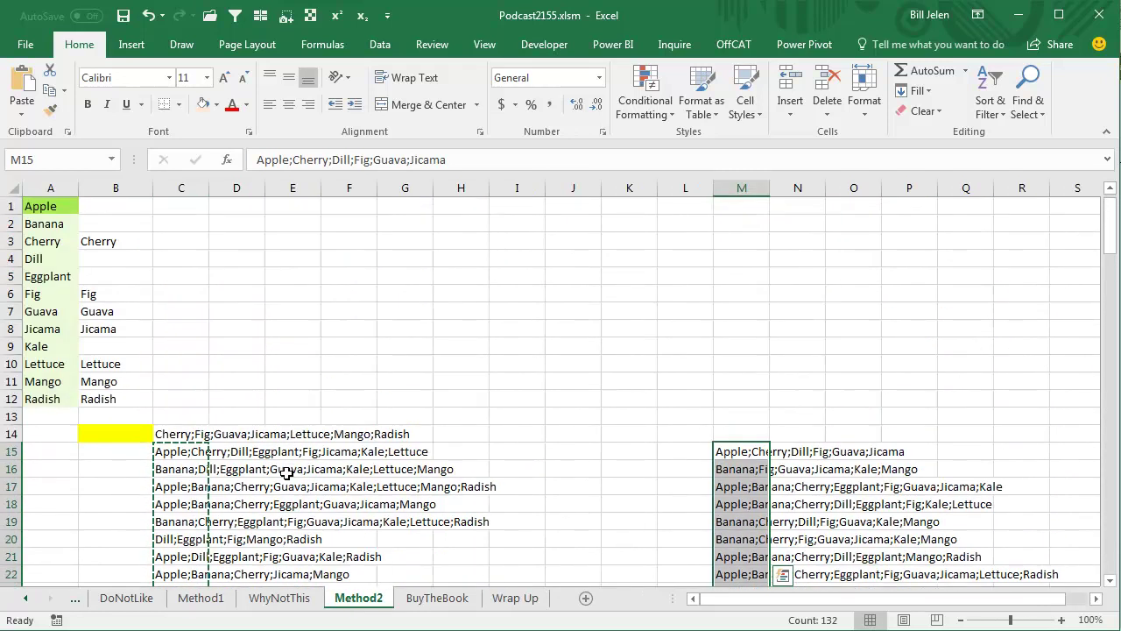
left_click(514, 598)
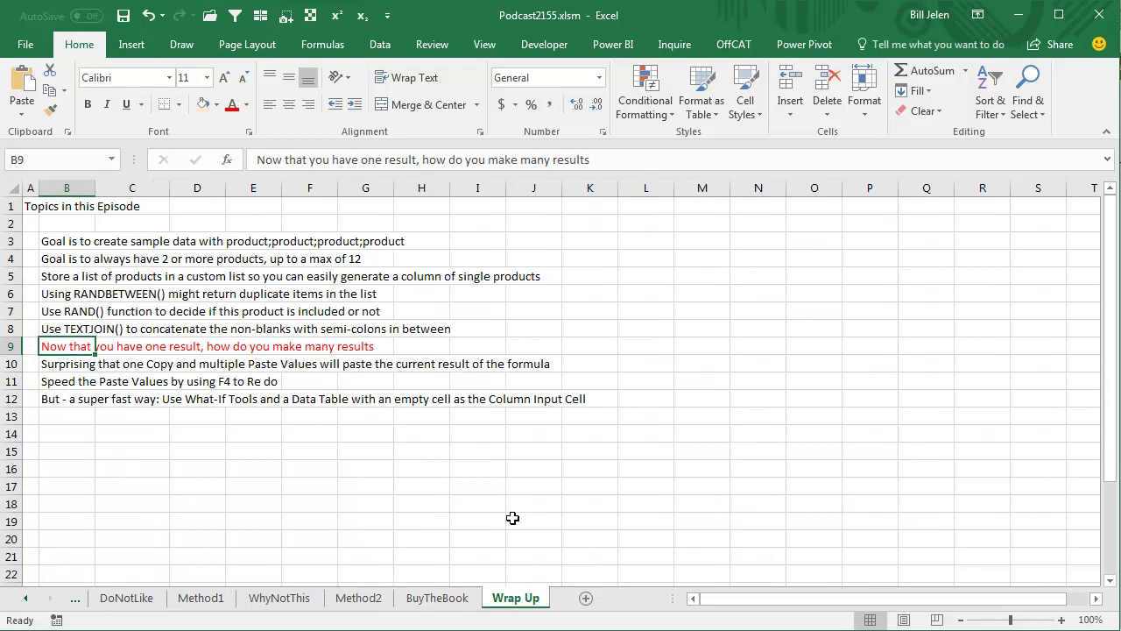